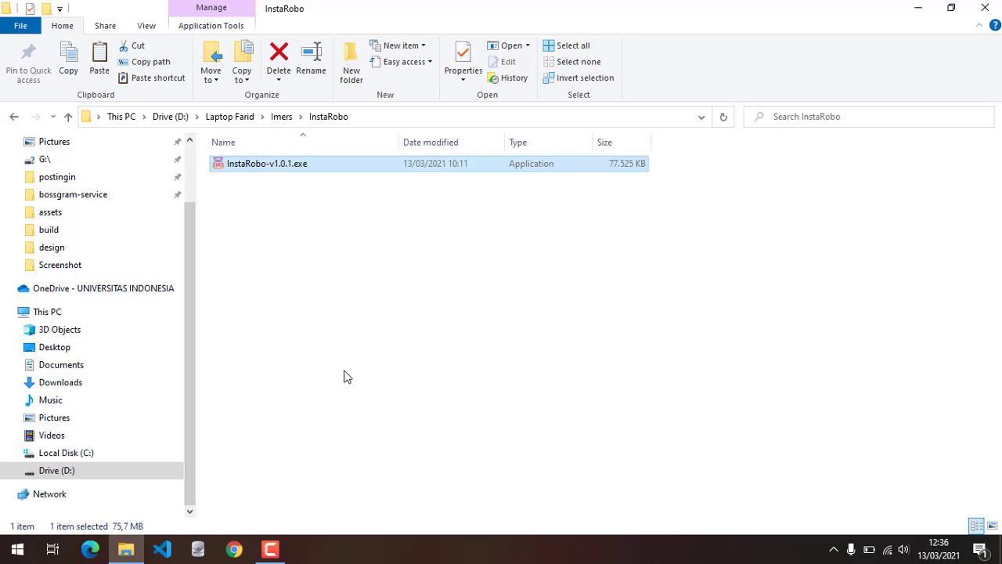
Step: Install InstaRobo v1.0.1 from its setup file without a desktop shortcut, and log in to it
click(370, 290)
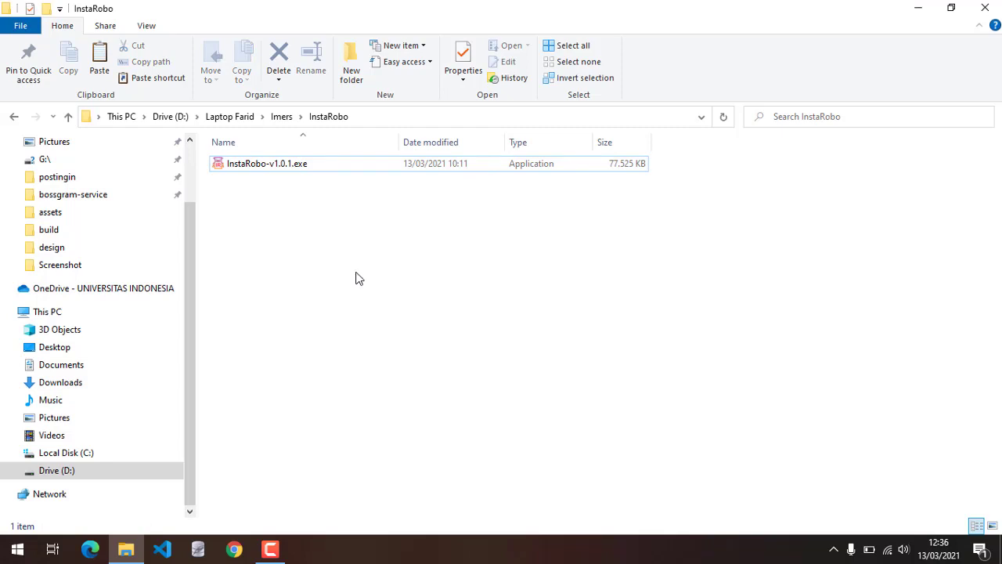
click(260, 166)
double_click(260, 166)
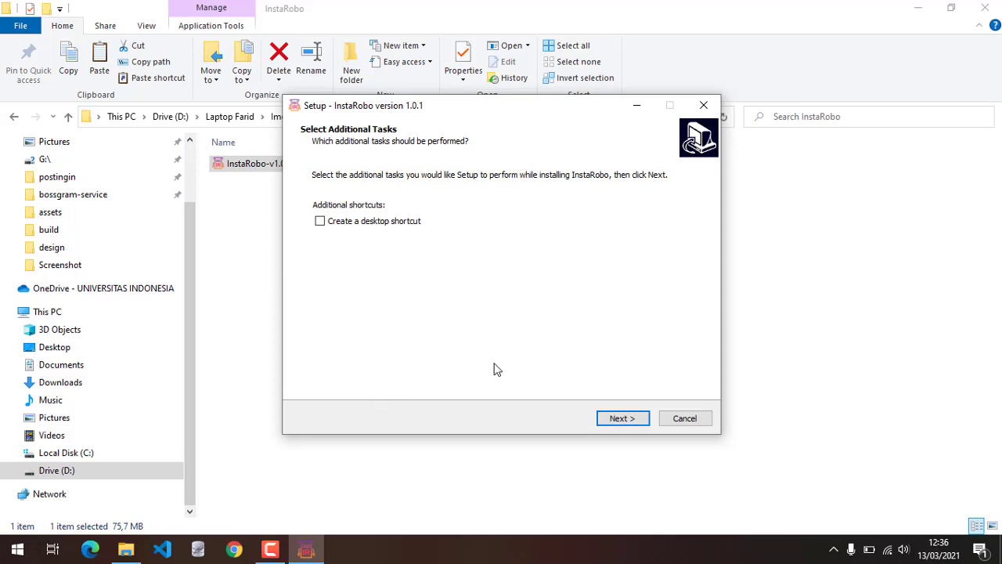
click(618, 418)
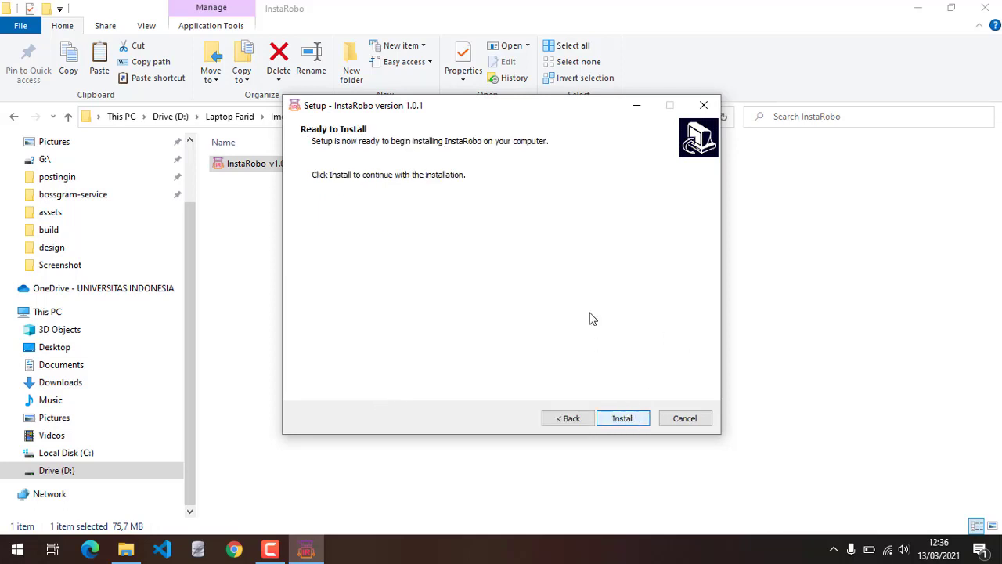
click(629, 422)
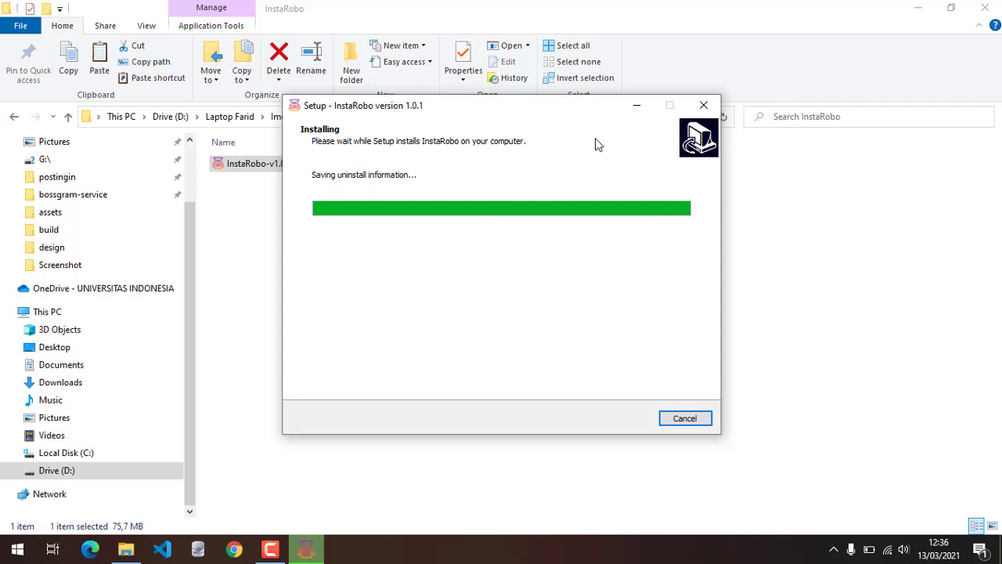
click(622, 419)
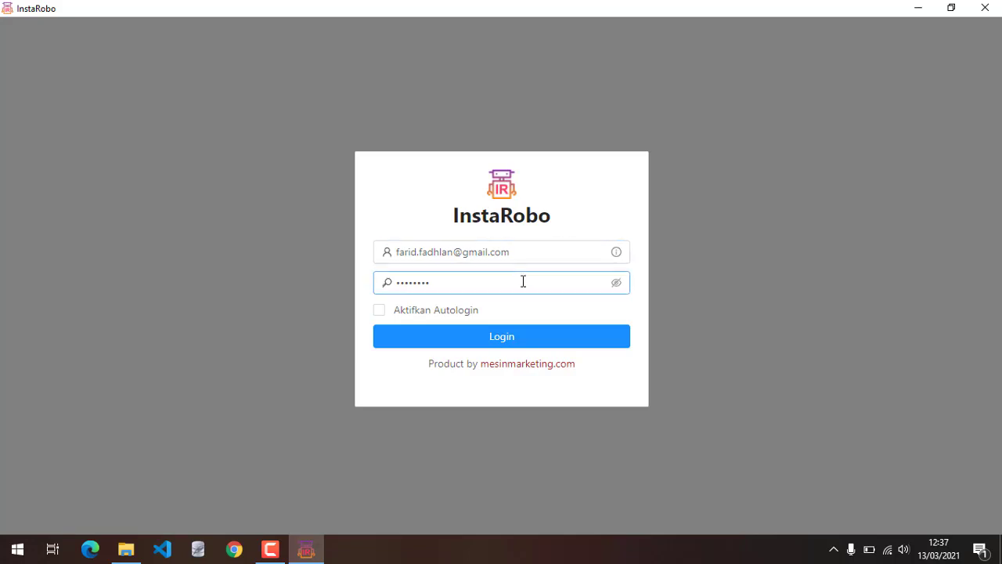
click(498, 338)
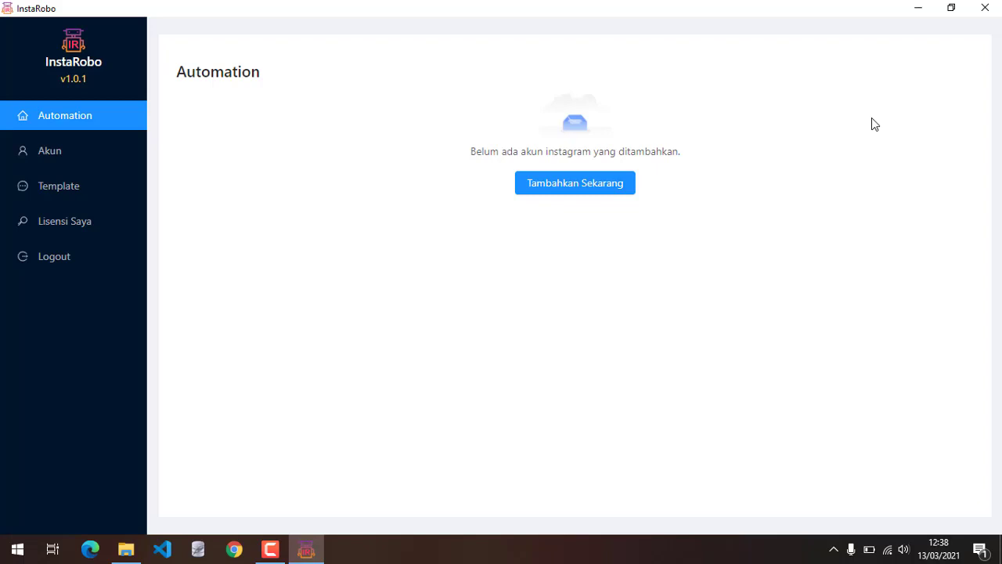
click(575, 189)
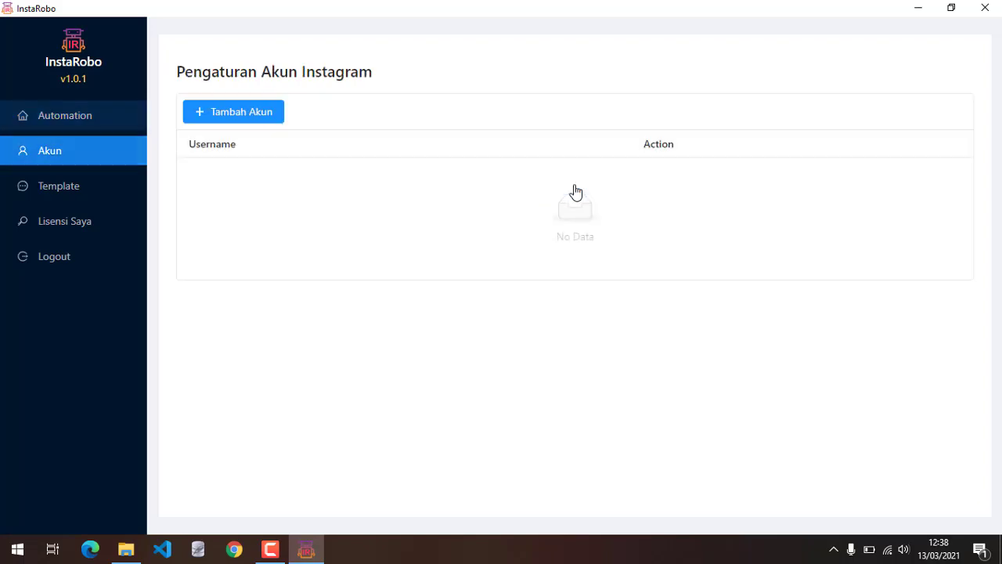
click(246, 122)
click(420, 217)
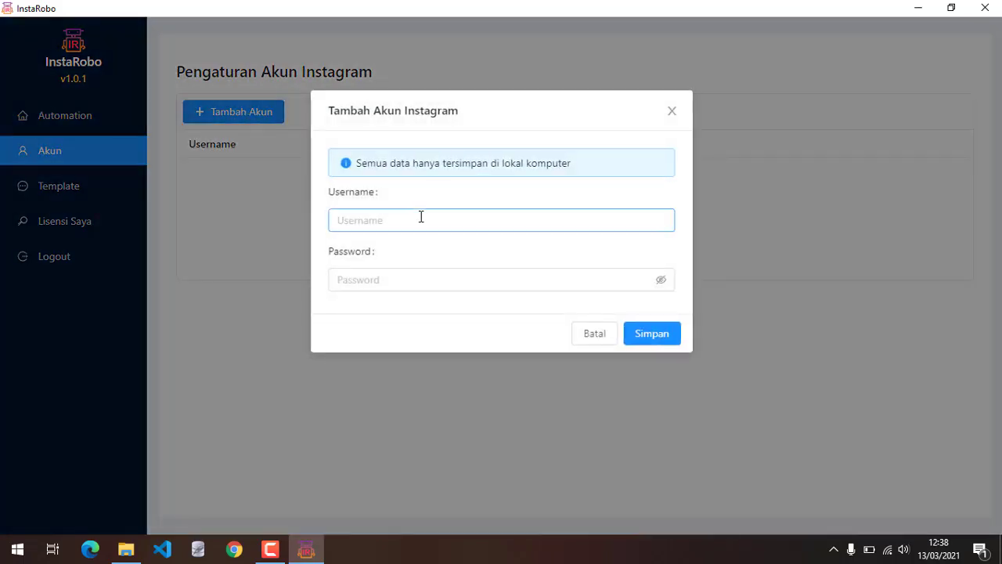
text(menebarbaik)
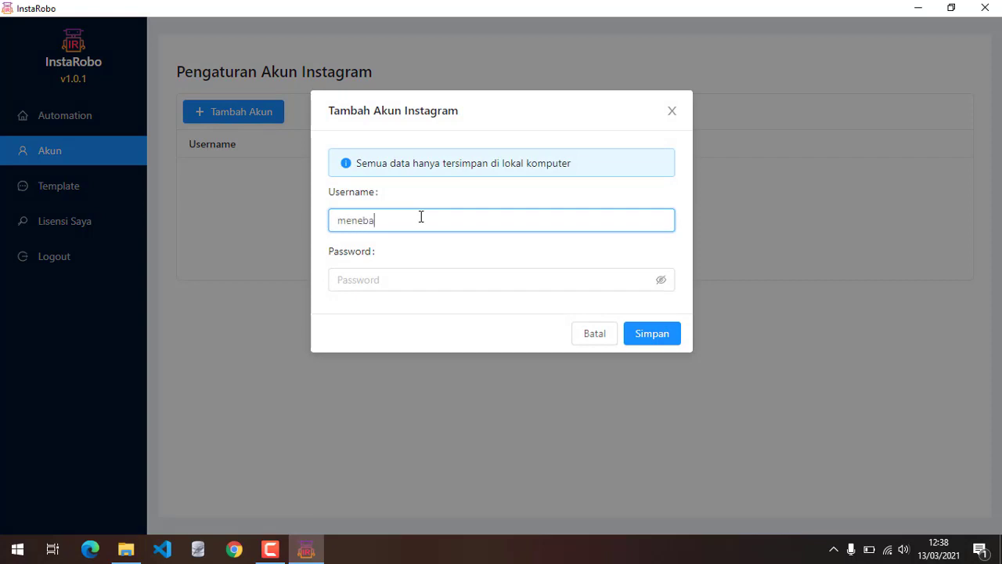
key(Tab)
text(•••••••••••)
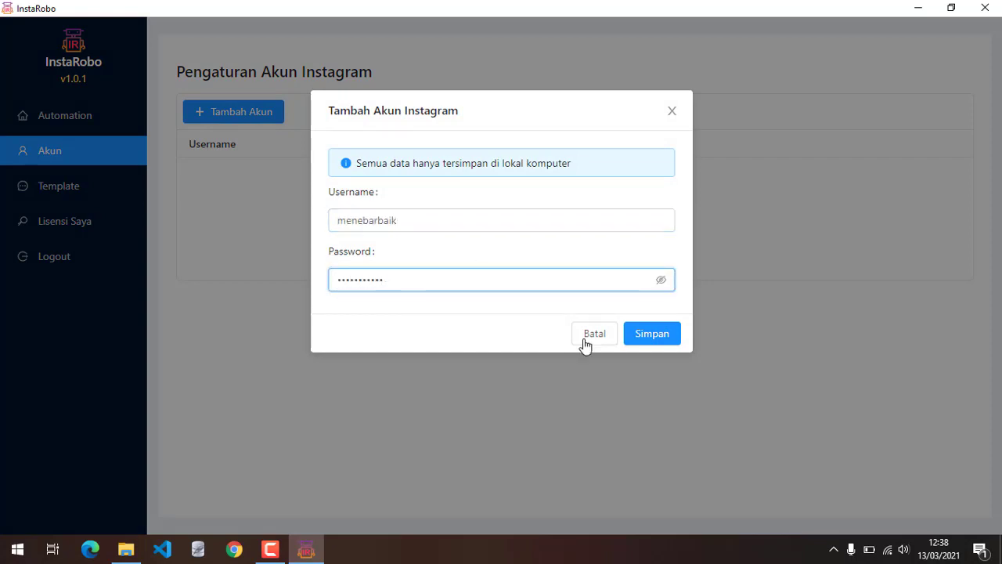
click(651, 341)
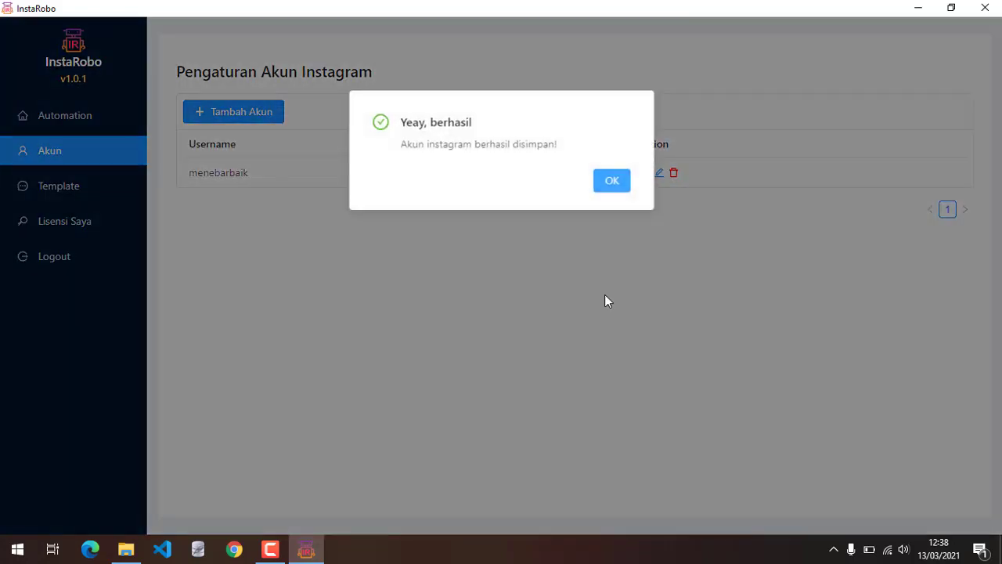
click(611, 180)
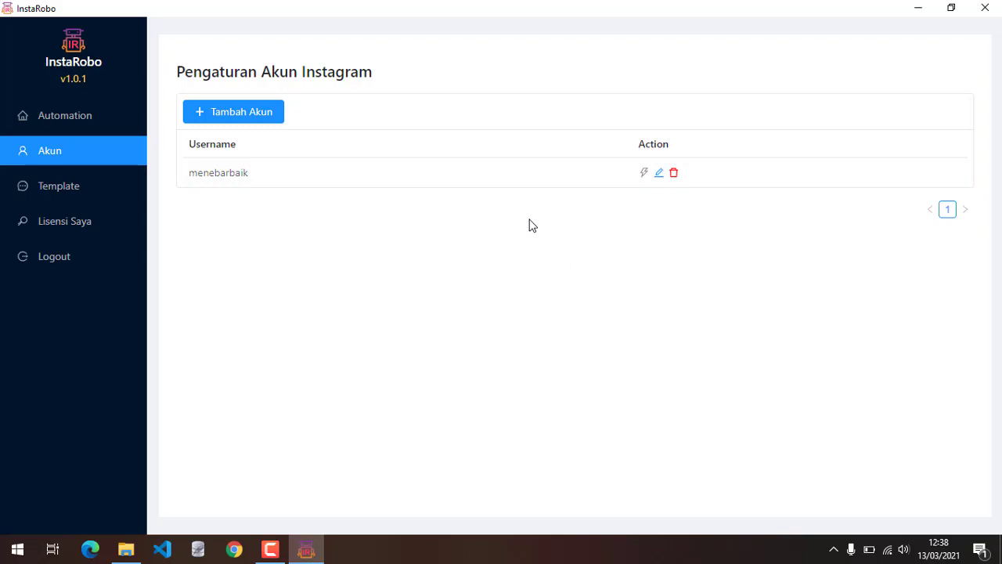
Step: Connect the API of the menebarbaik account
click(642, 173)
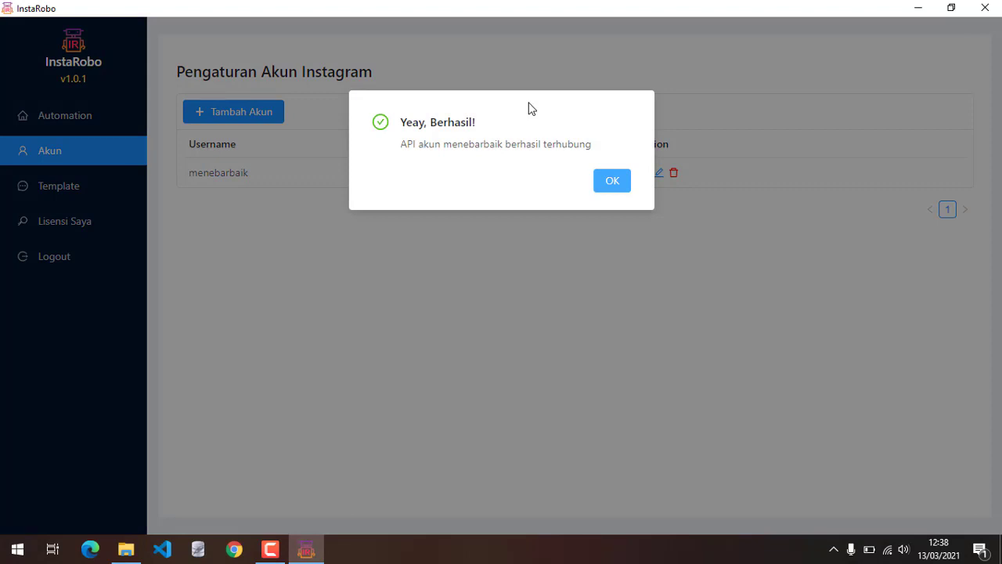
click(602, 188)
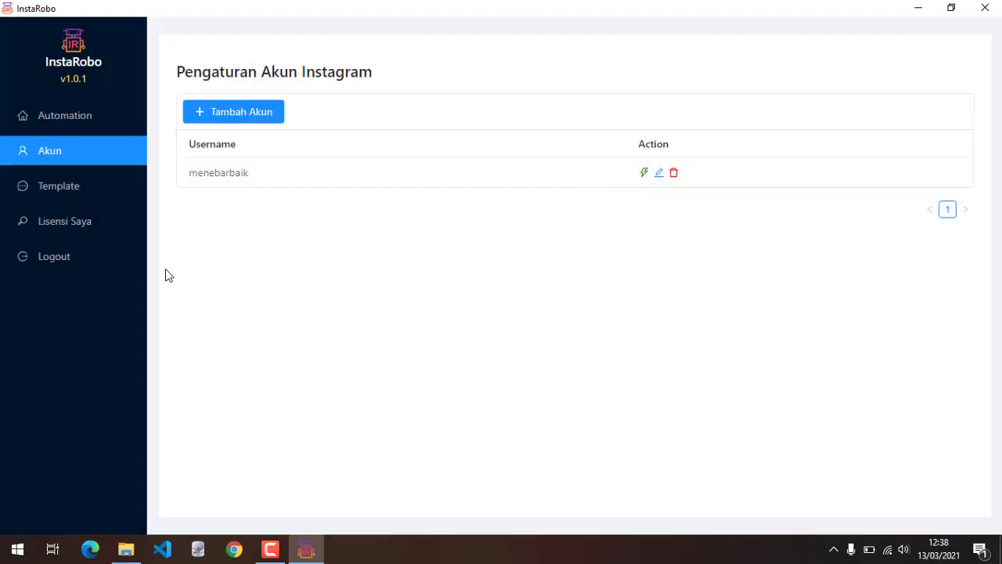
Step: Open the automation settings of menebarbaik and review the Auto Like & Comment, Auto Unfollow and Auto Follow & DM options
click(78, 117)
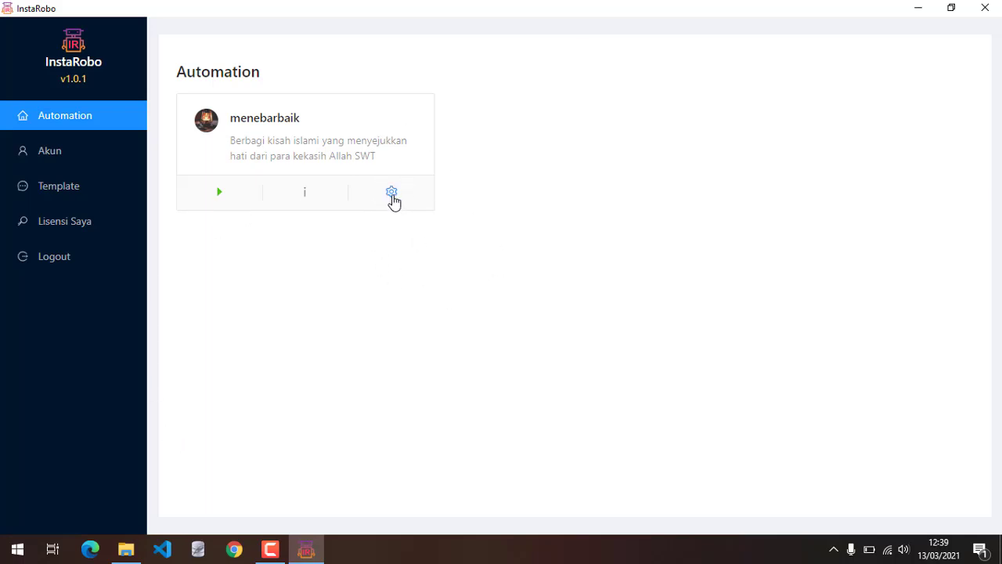
click(392, 192)
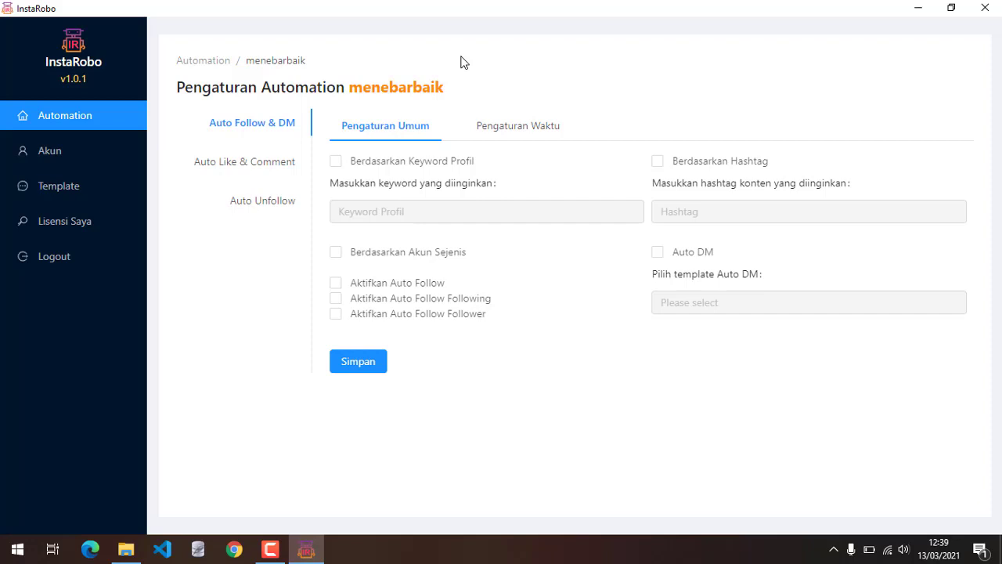
click(277, 163)
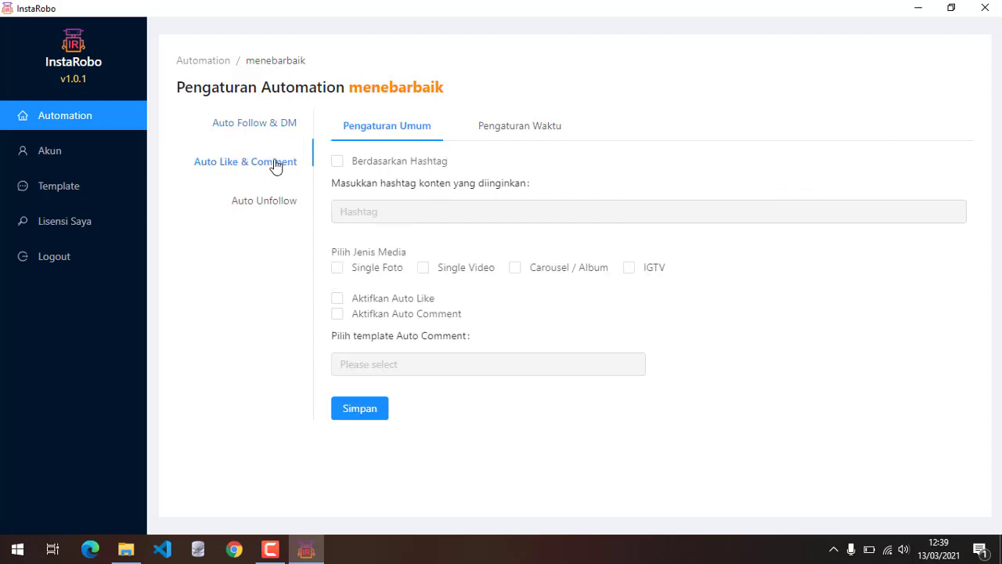
click(267, 126)
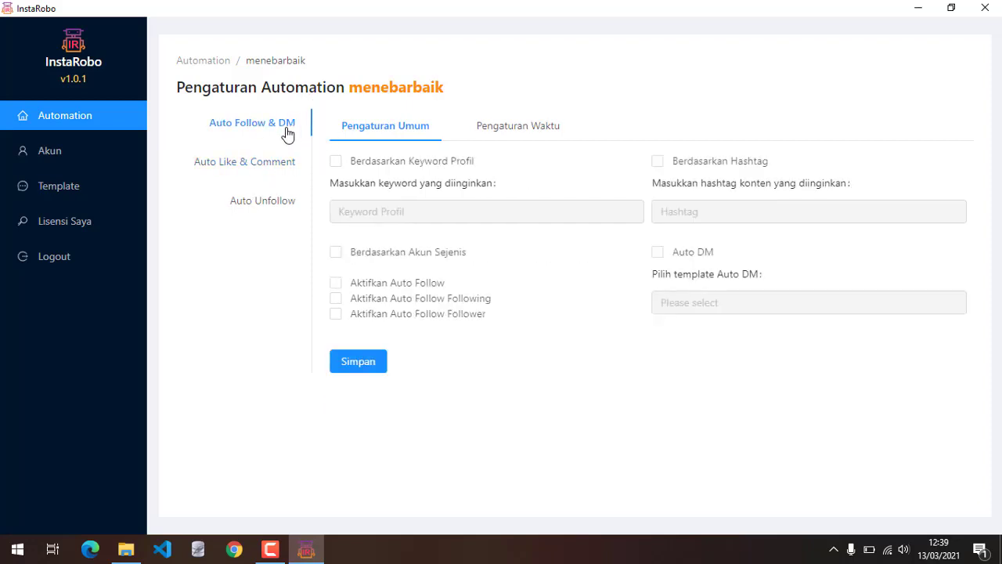
click(277, 165)
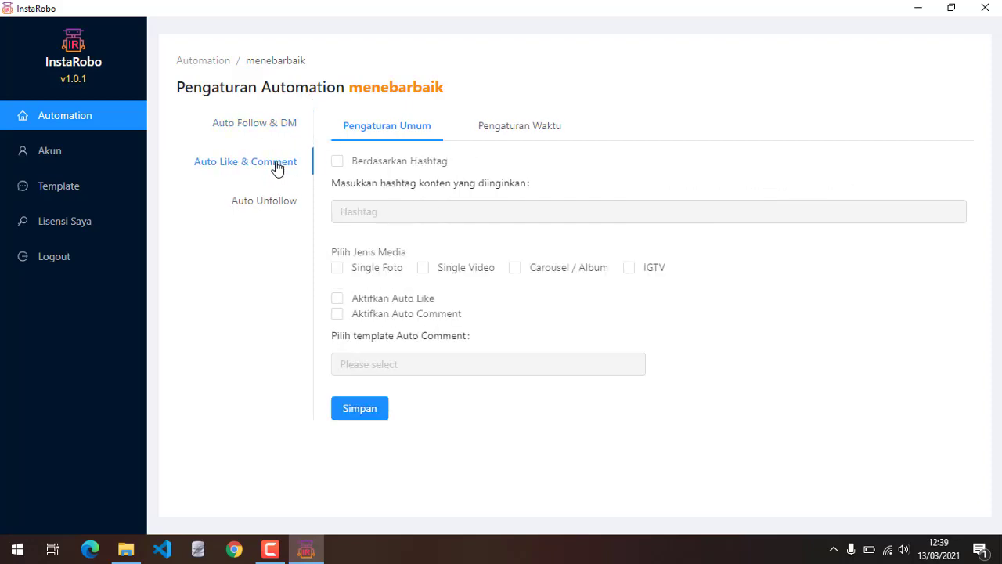
click(274, 204)
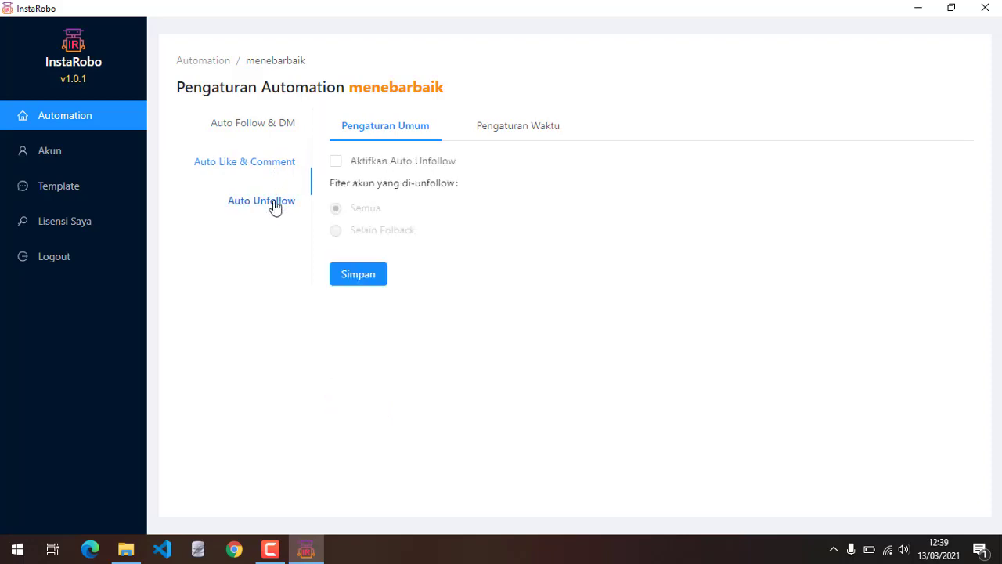
click(265, 130)
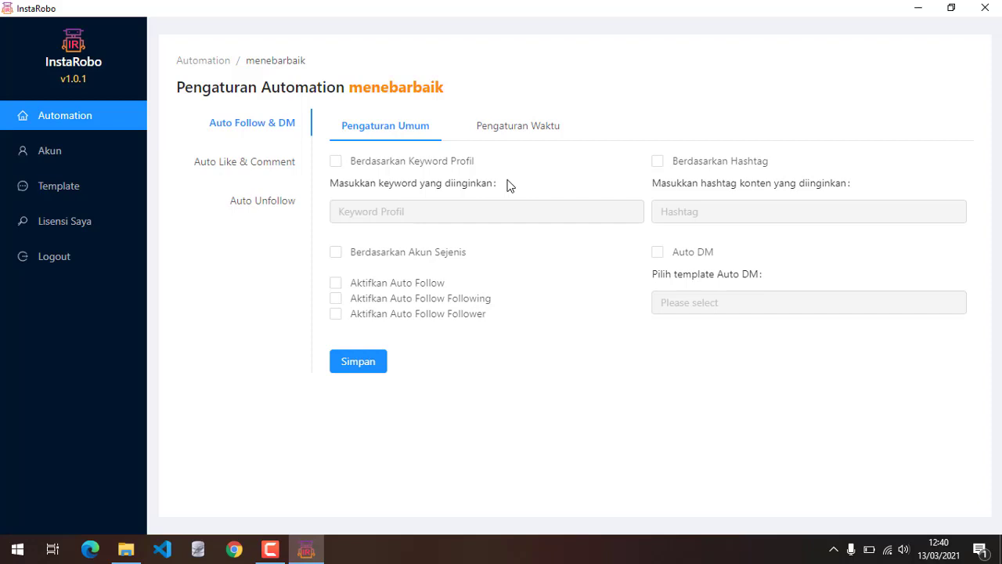
Step: Enable profile keyword targeting for Auto Follow & DM and add the keyword "resep makanan"
click(335, 161)
click(361, 204)
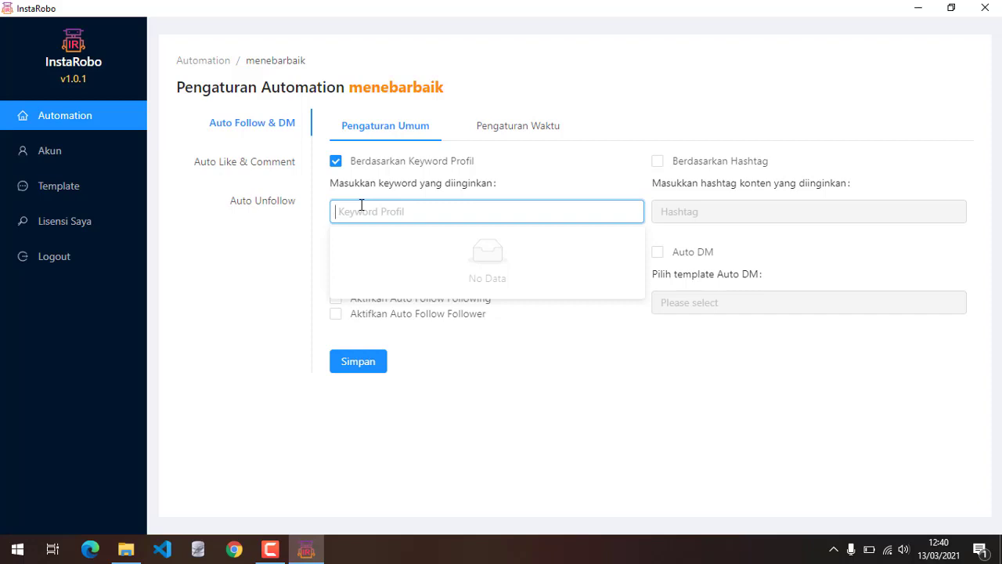
text(resep)
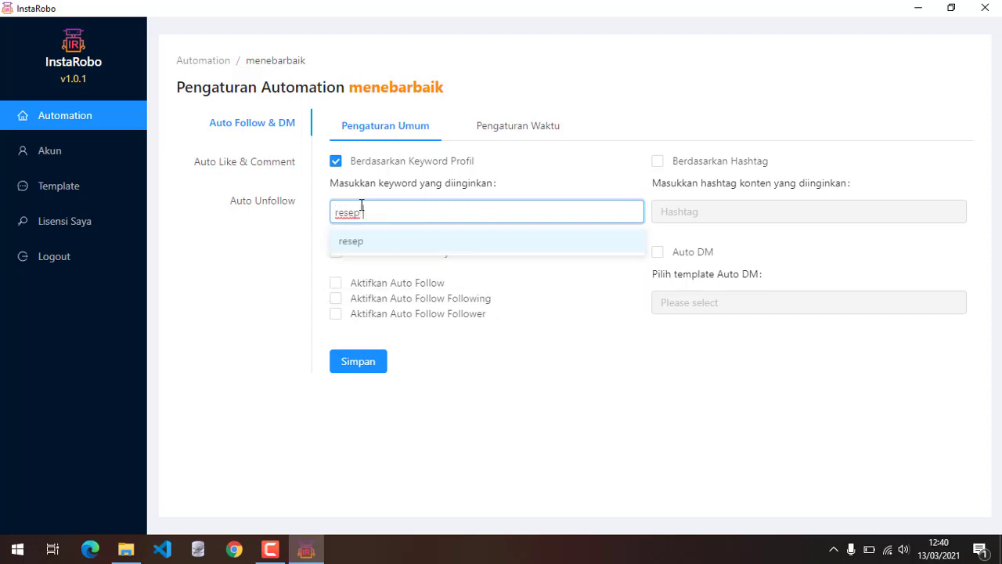
text( makanan)
key(Return)
click(274, 304)
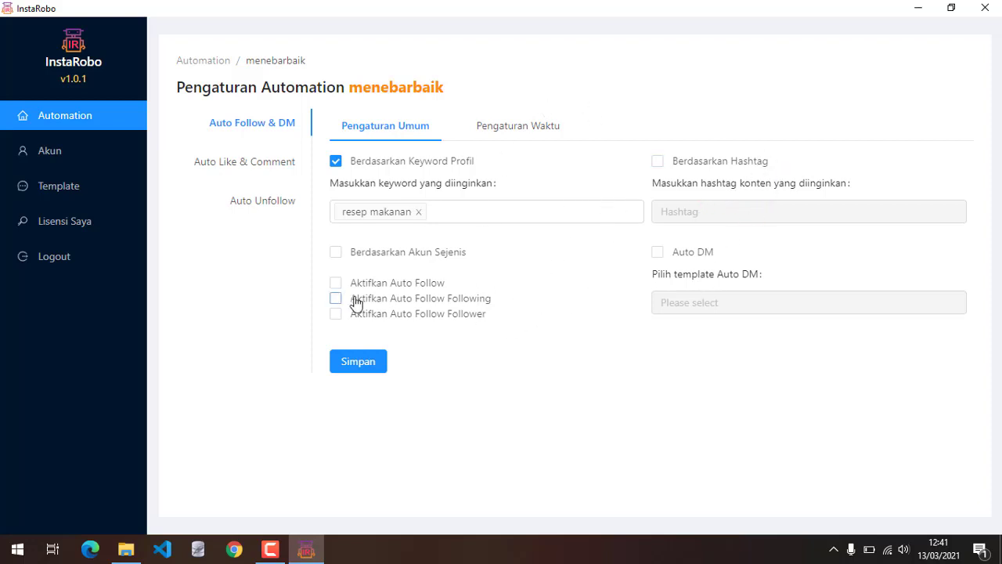
Step: Activate Auto Follow only, without following or follower options, and save the general Auto Follow & DM settings
click(335, 283)
click(335, 314)
click(339, 315)
click(364, 373)
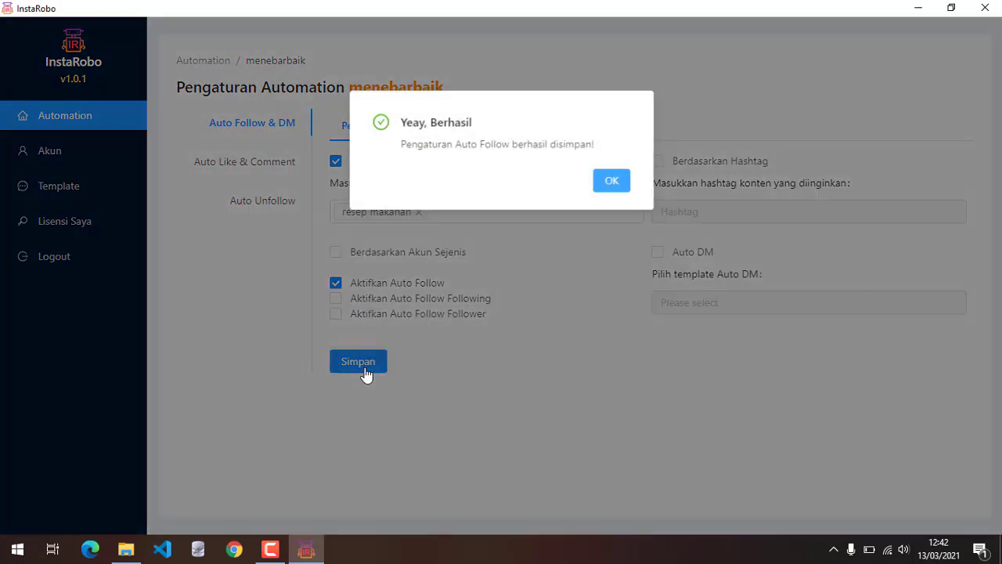
click(611, 180)
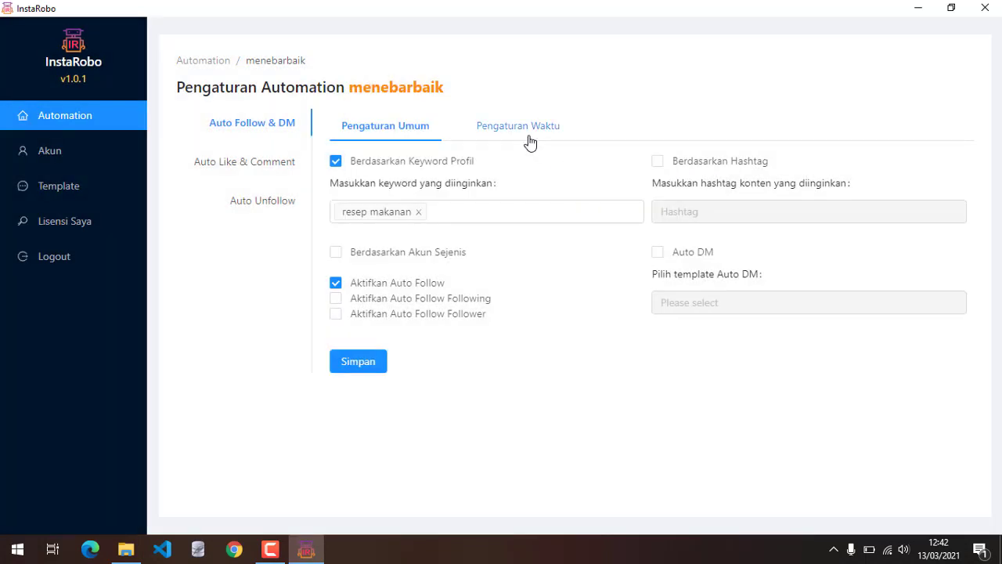
Step: In the Auto Follow & DM time settings, make all seven days from Minggu to Sabtu active
click(529, 139)
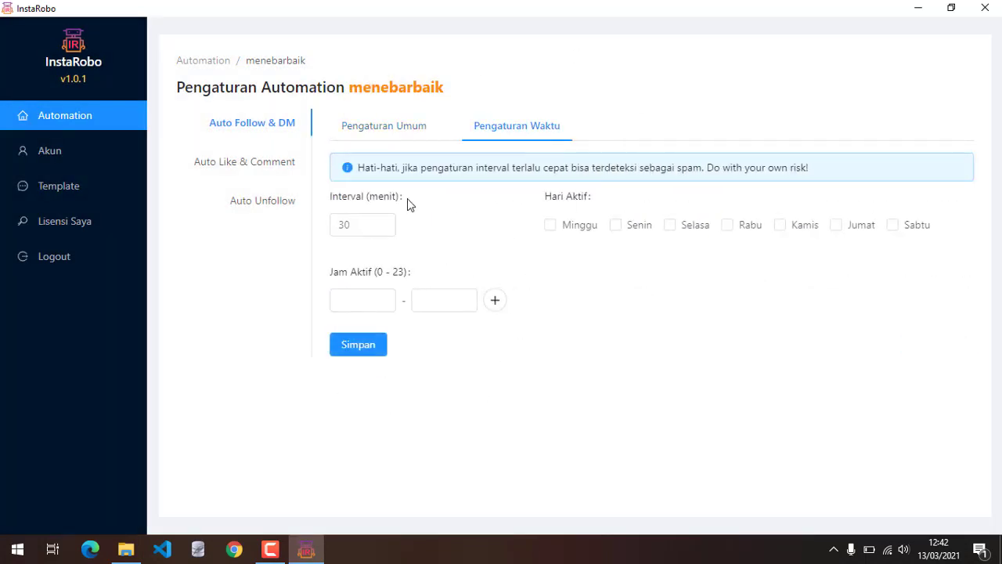
click(551, 227)
click(617, 227)
click(672, 227)
click(729, 227)
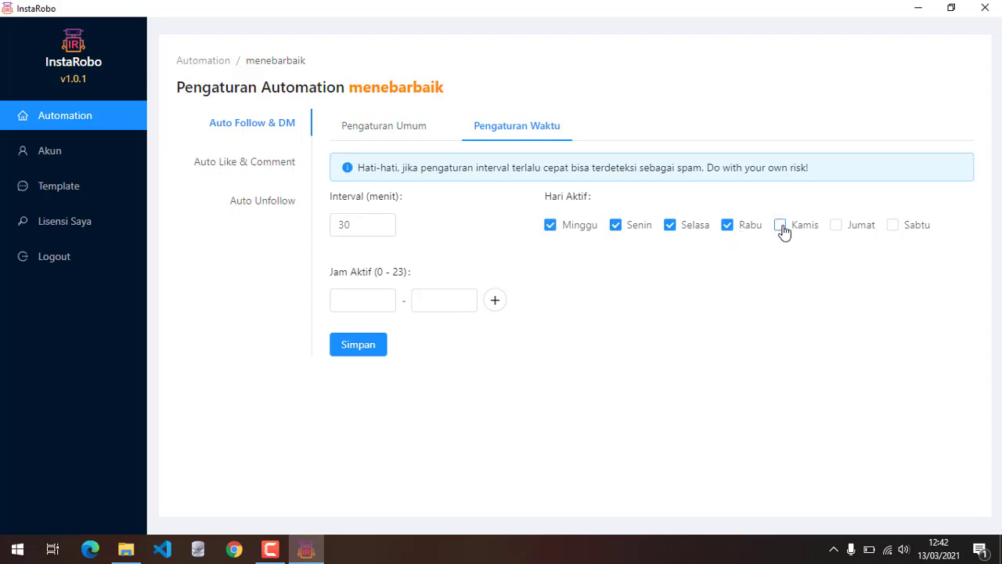
click(781, 227)
click(837, 226)
click(893, 227)
Step: Set the Auto Follow & DM interval to 3 minutes
drag(362, 220, 198, 235)
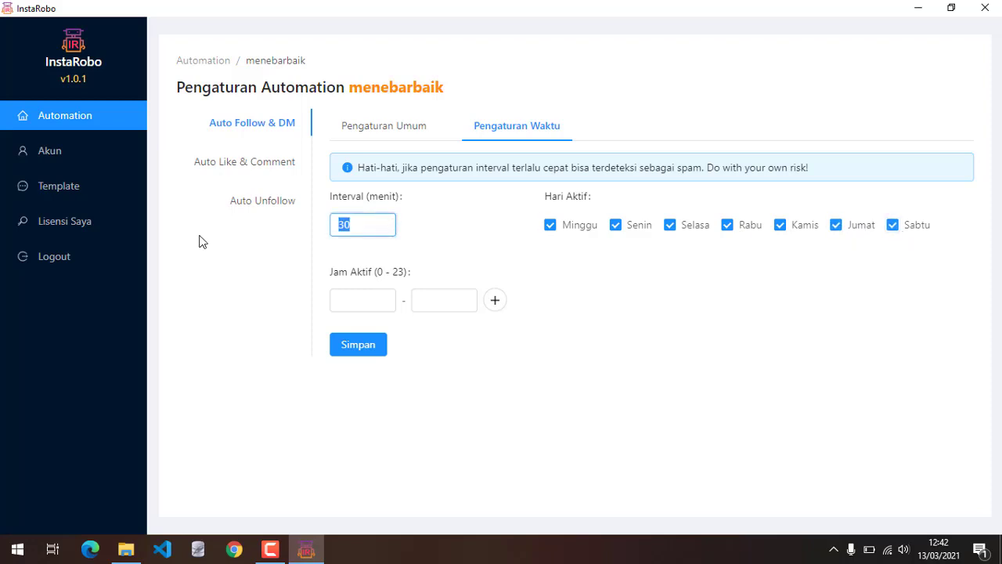
text(3)
click(218, 354)
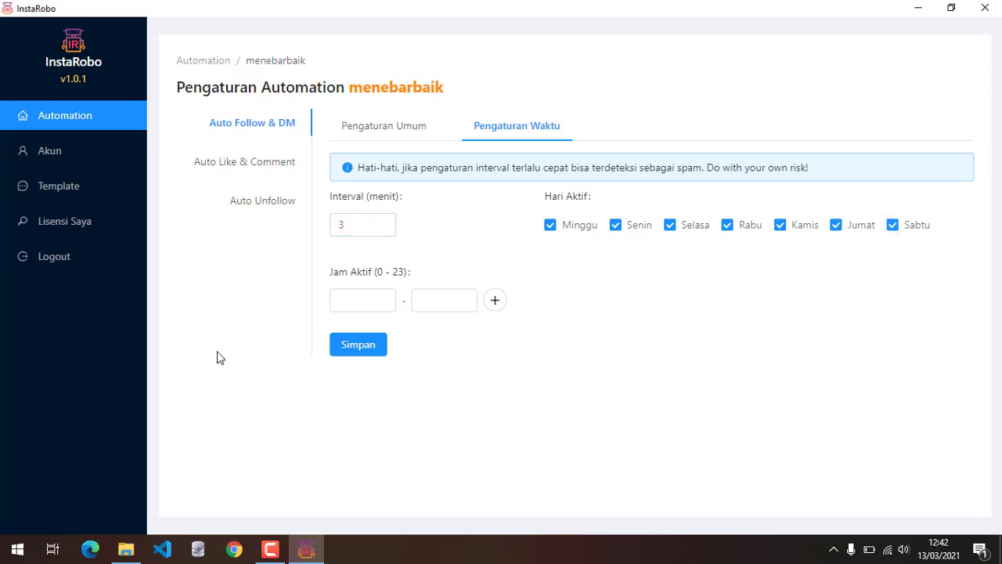
Step: Try to set the active hours range from 0 to 24
click(358, 304)
text(0)
text(24)
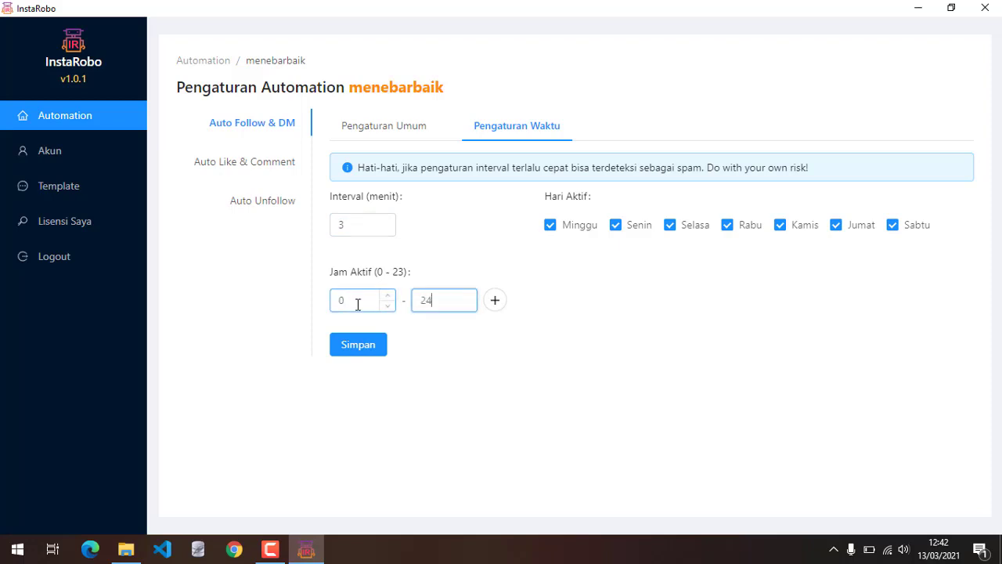
click(416, 304)
Step: Add a second active hours range and set the first range from 7 to 10
click(491, 304)
click(417, 299)
drag(436, 299, 311, 299)
click(370, 298)
text(7)
key(Tab)
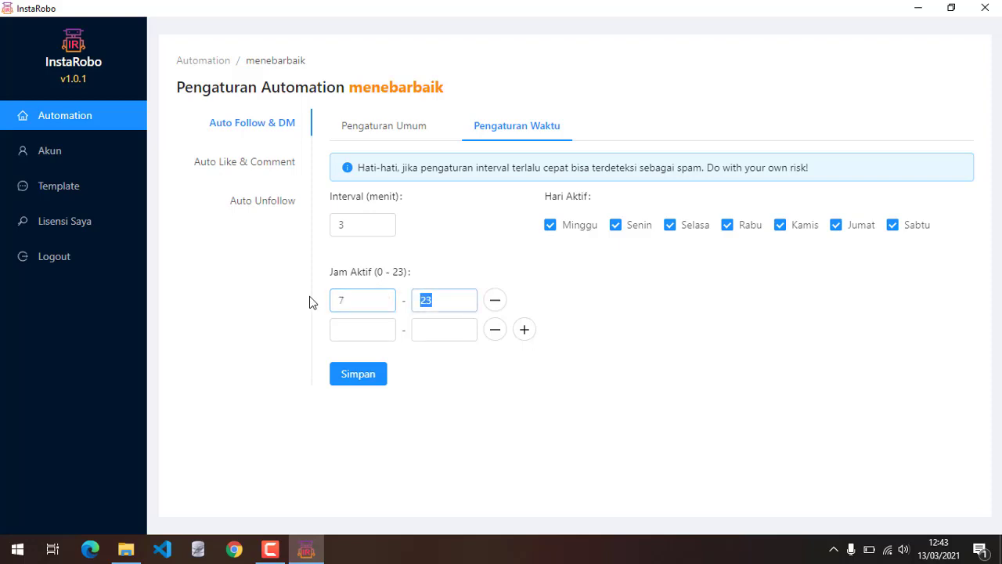
text(10)
Step: Set the second active hours range from 15 to 21
click(346, 328)
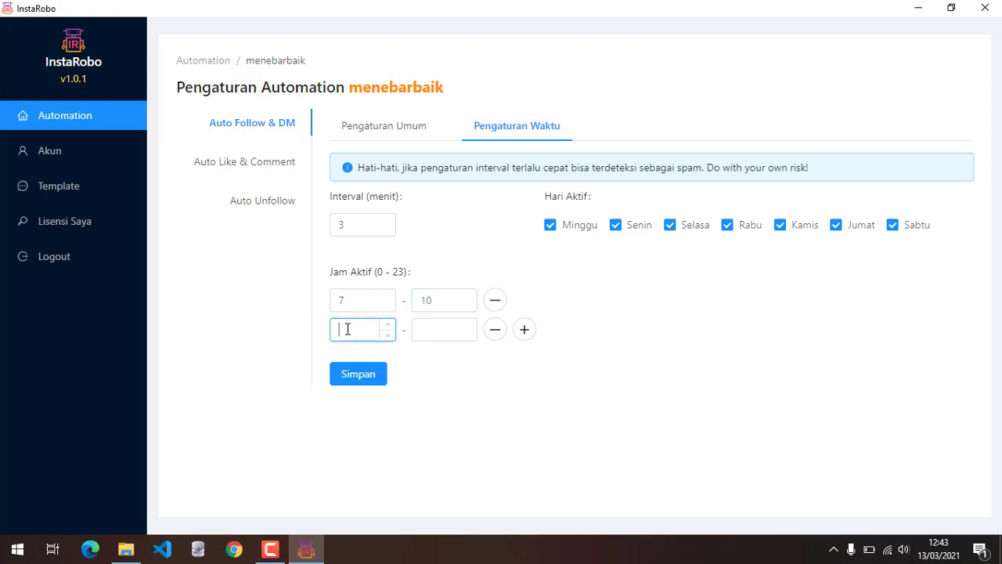
text(13)
key(Tab)
text(21)
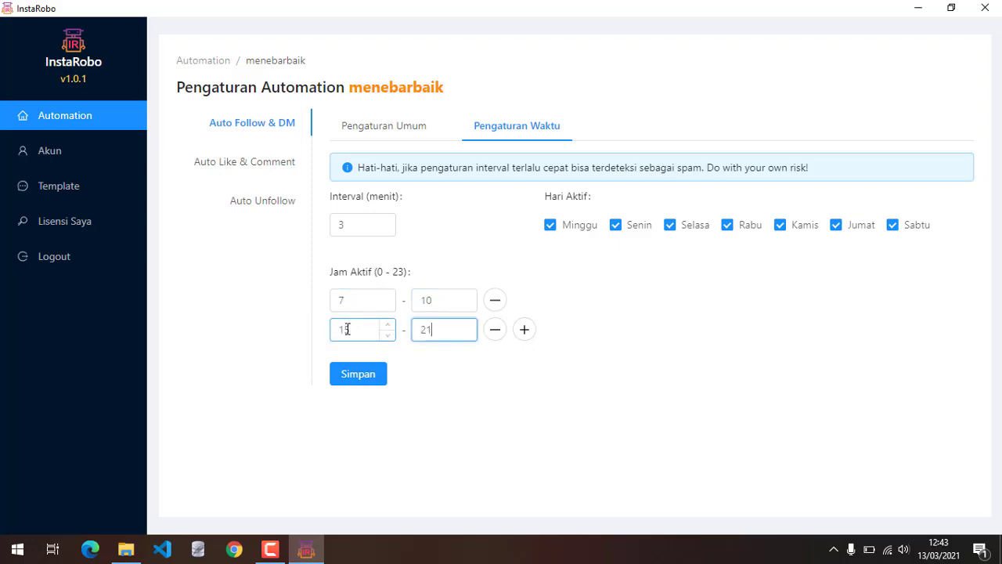
click(511, 523)
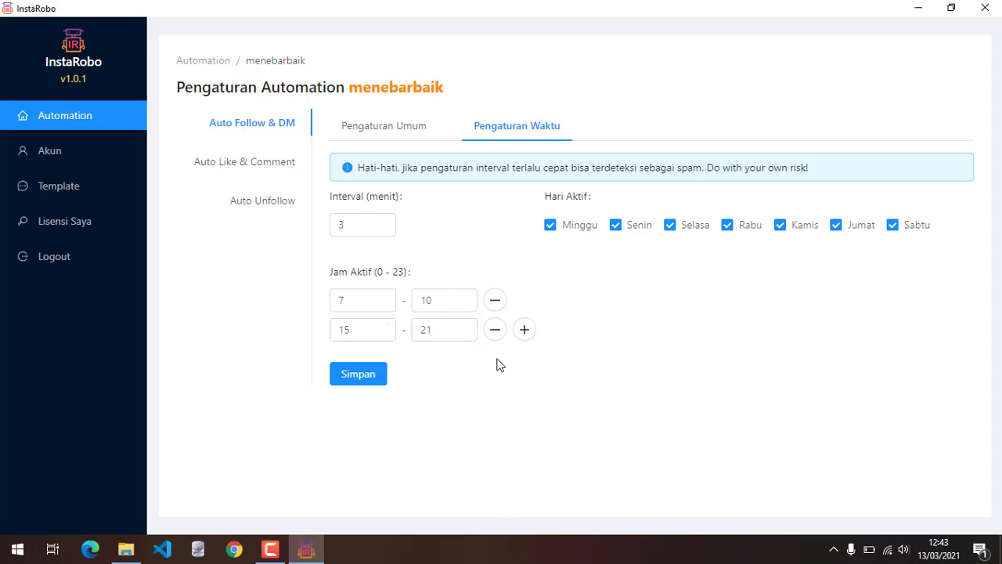
Step: Remove the second active hours range, set the remaining range from 0 to 23 and save the time settings
click(495, 329)
double_click(373, 296)
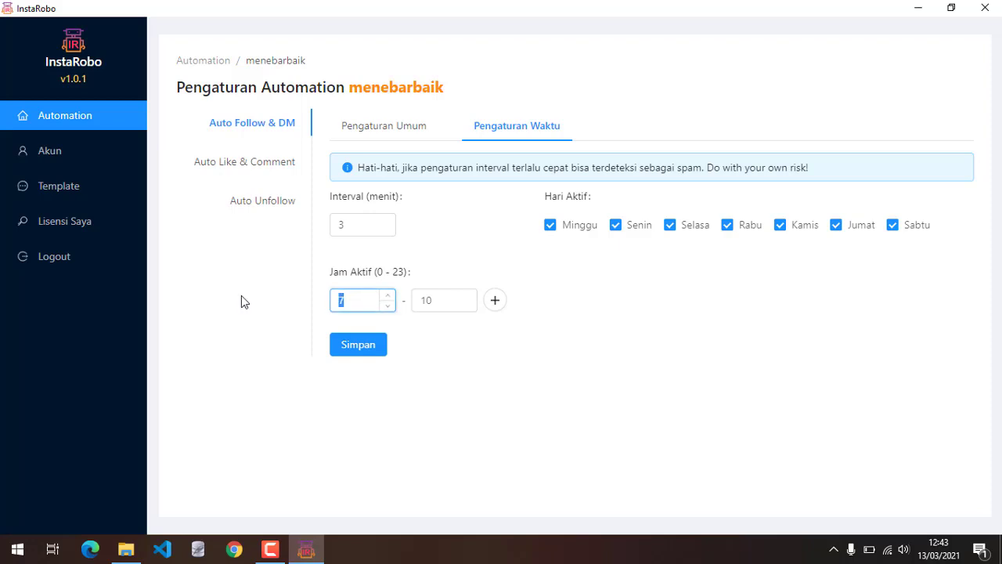
text(0)
key(Tab)
text(23)
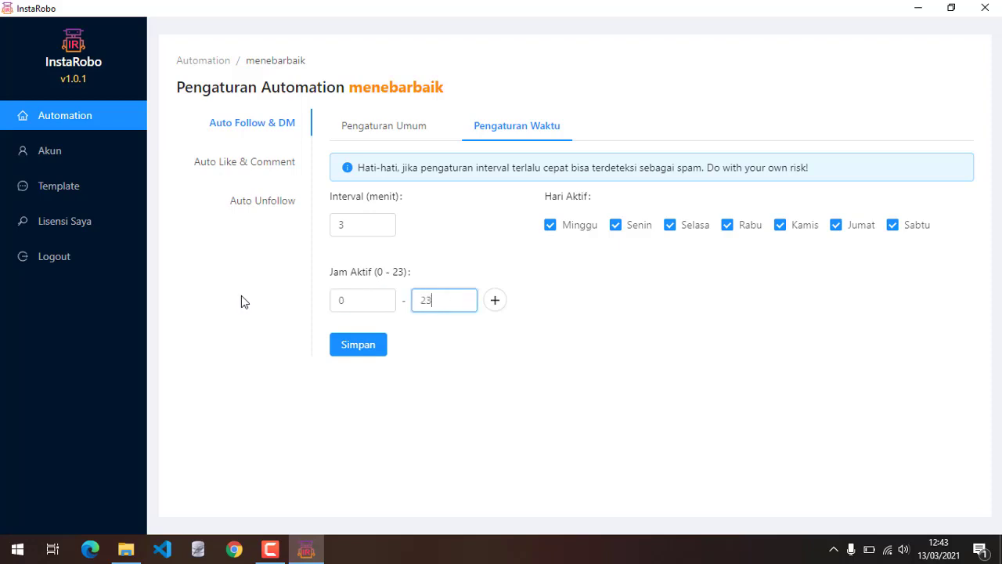
click(377, 388)
click(362, 350)
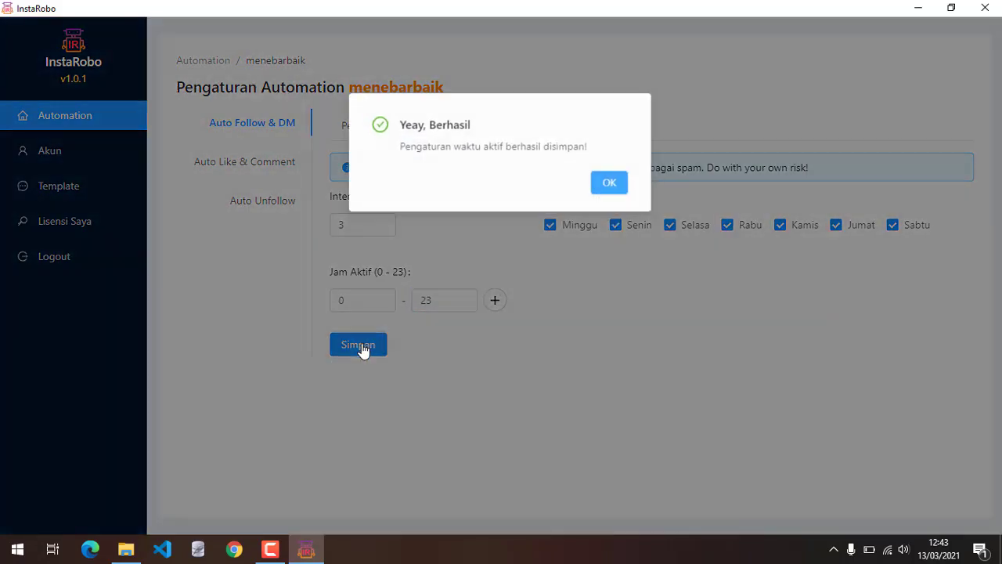
click(609, 184)
Step: Start the connected account's automation and open its automation details
click(389, 130)
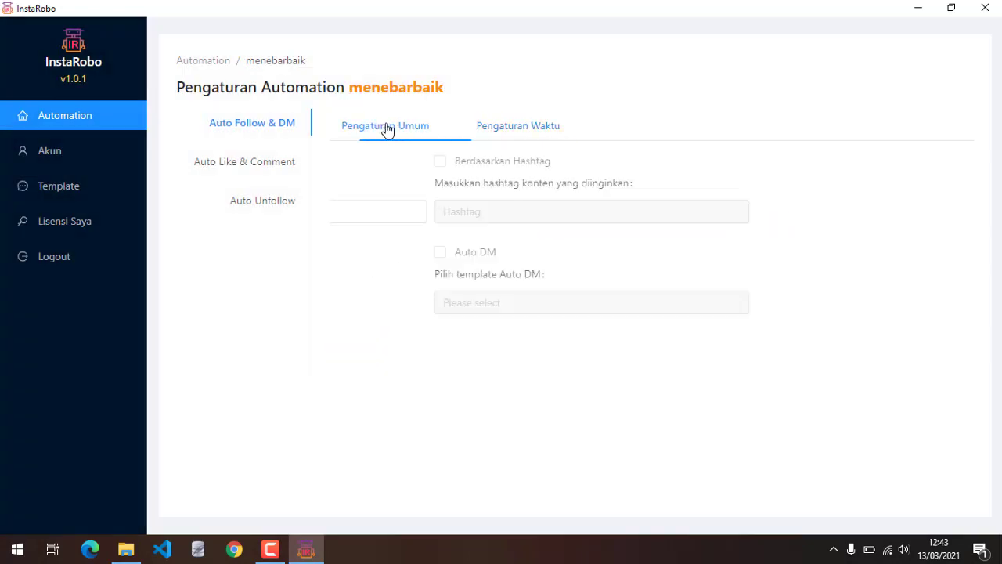
click(517, 129)
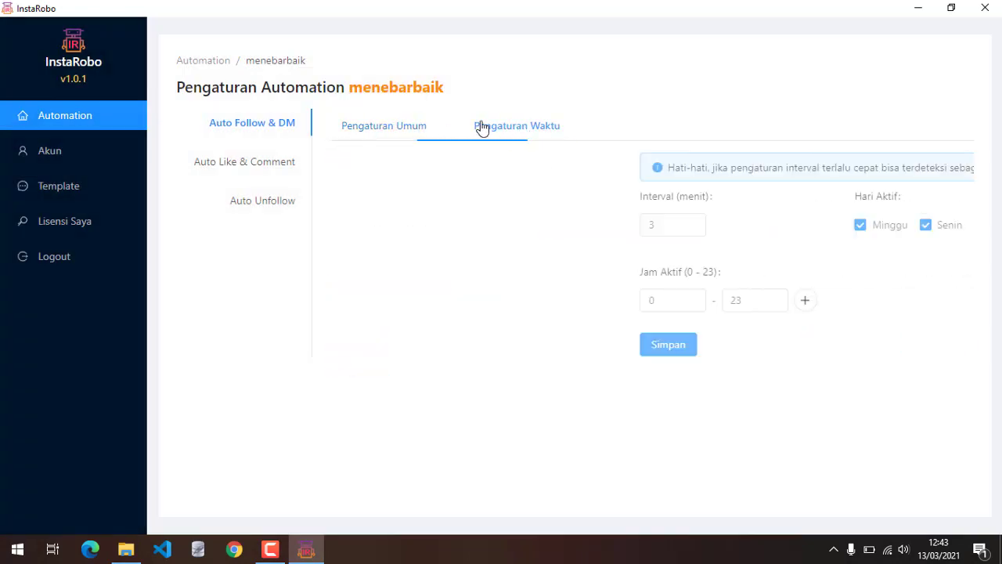
click(193, 67)
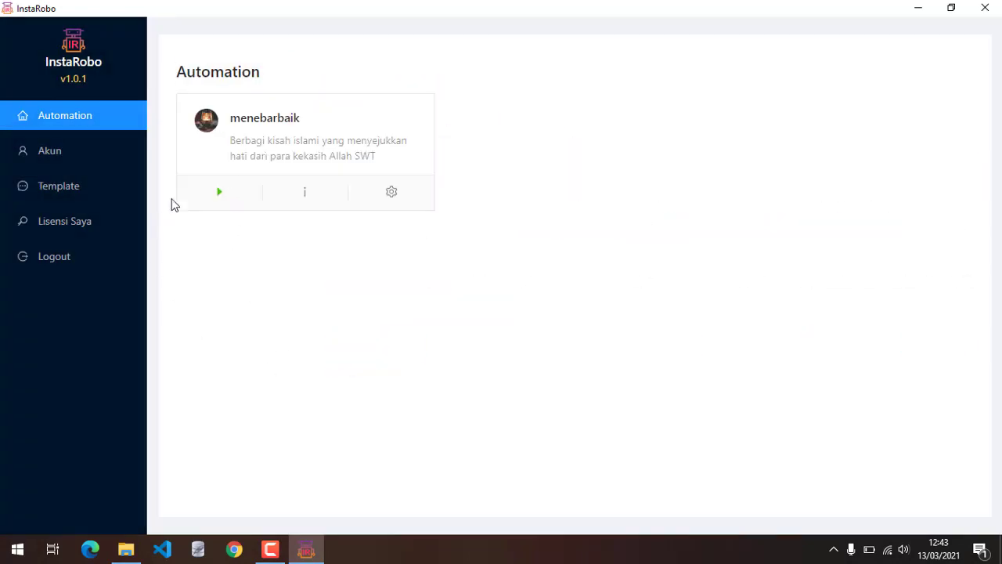
click(220, 196)
click(306, 192)
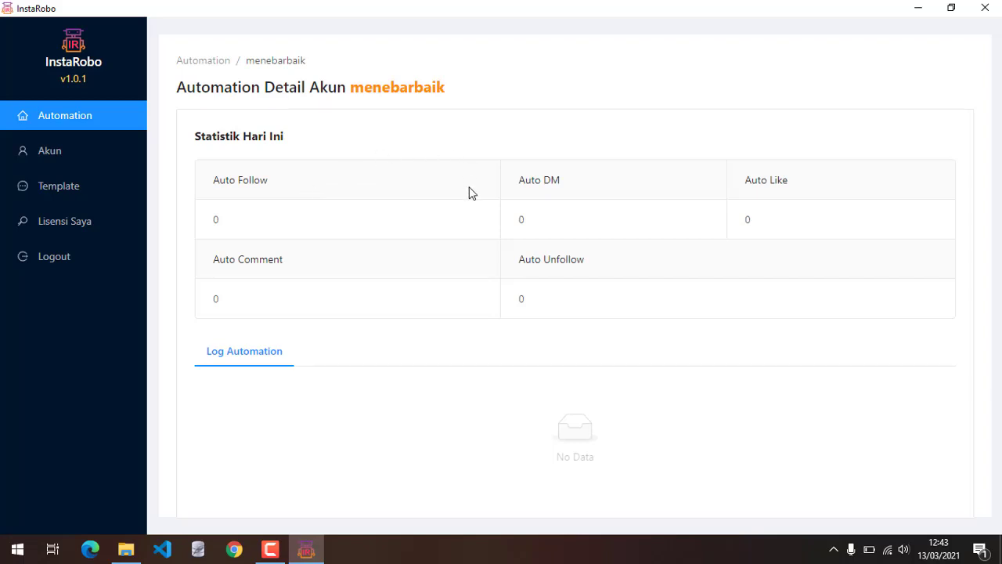
Step: Reopen the account's automation details and check the system clock against the automation log
click(217, 63)
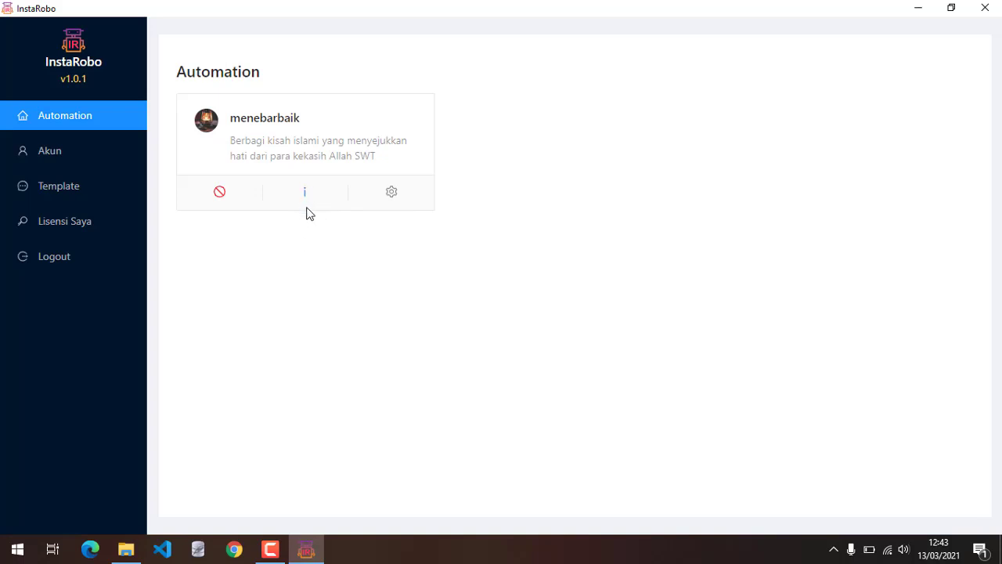
click(306, 198)
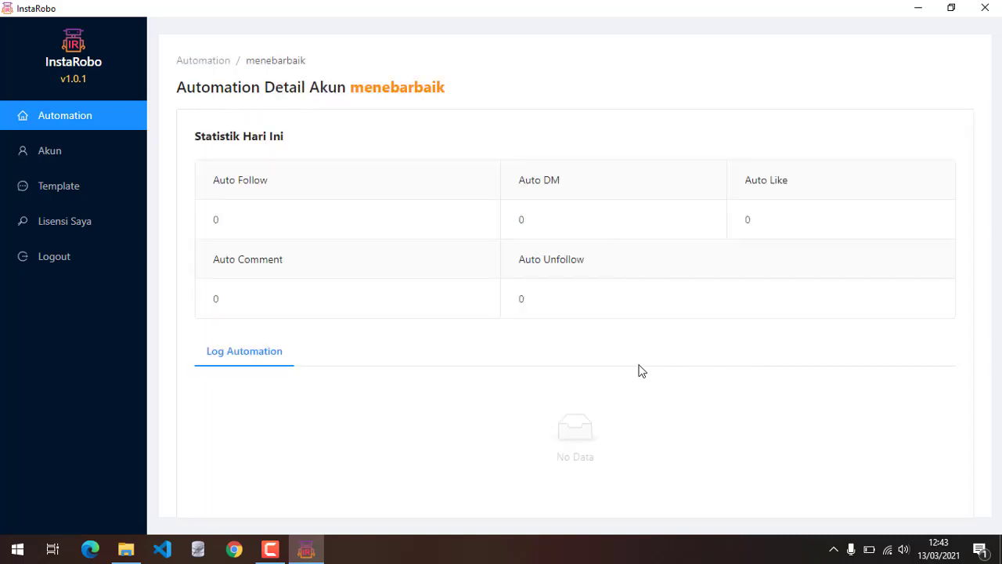
click(941, 543)
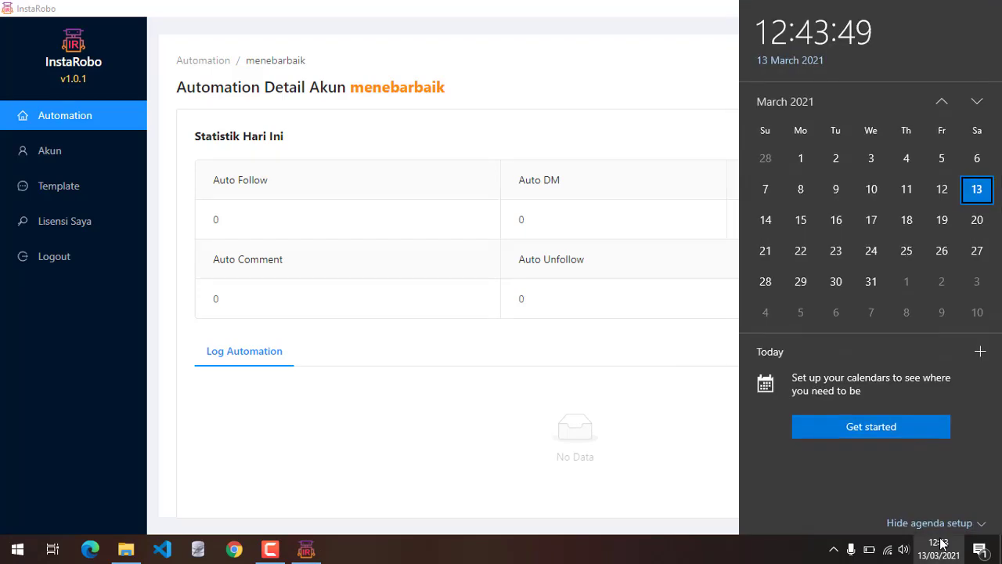
click(939, 543)
click(657, 439)
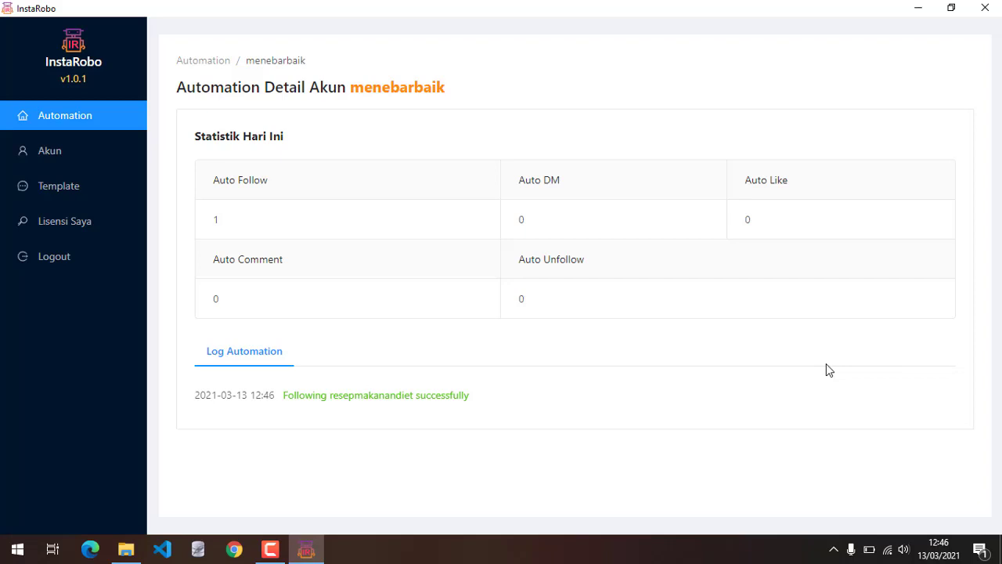
Step: Stop the account's running automation and open its automation settings
click(213, 62)
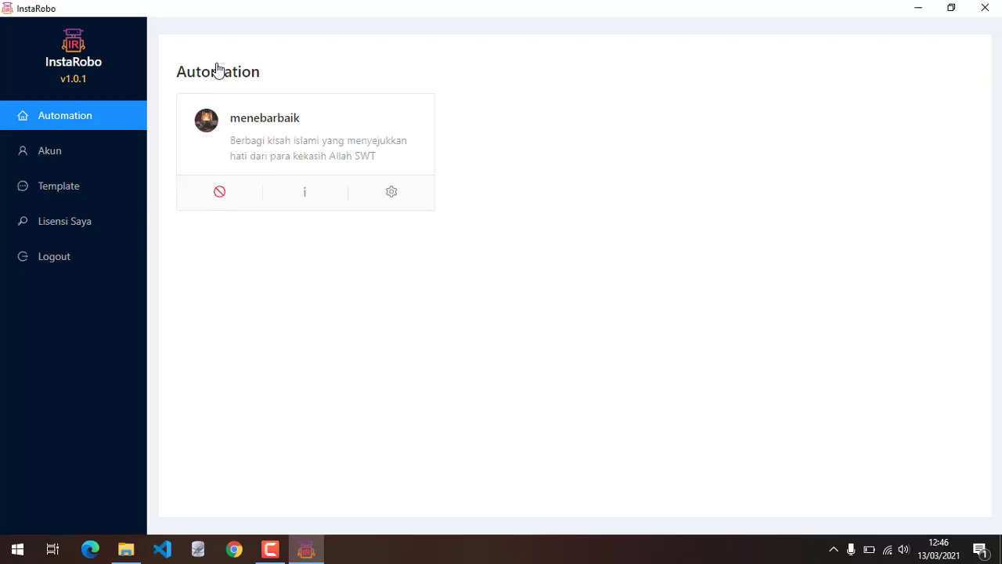
click(222, 201)
click(391, 193)
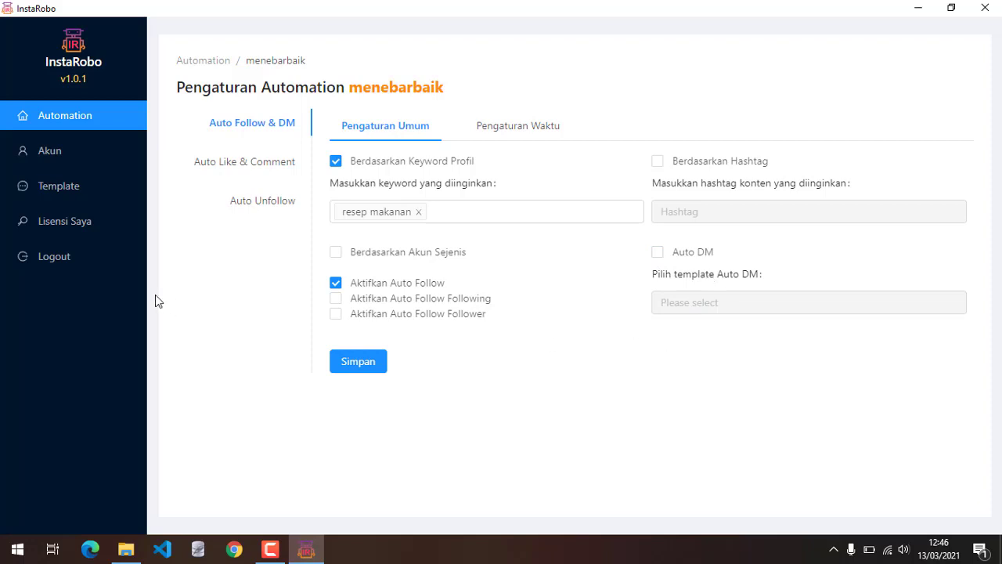
Step: Create a new DM and comment template with the title "auto dm resep"
click(57, 193)
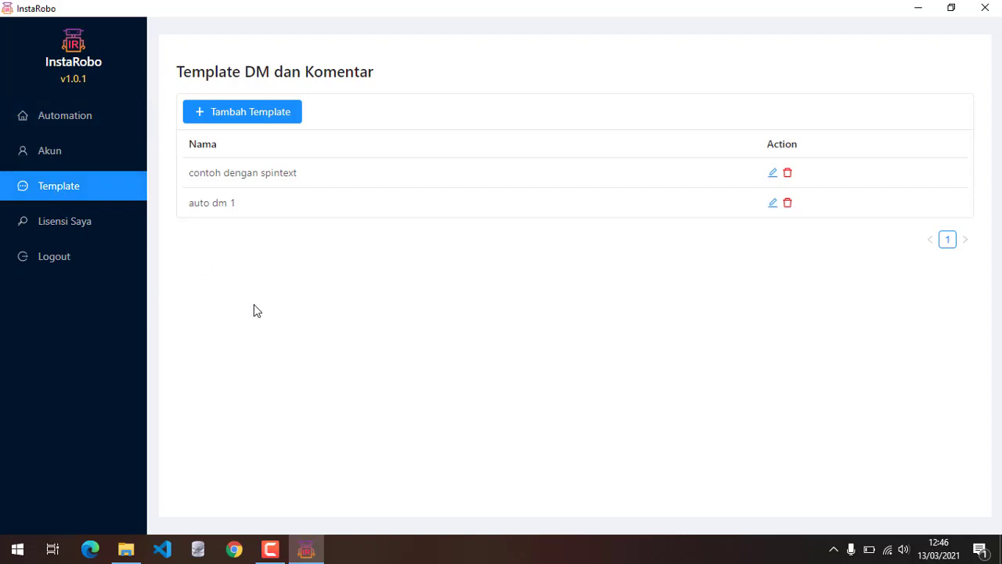
click(246, 115)
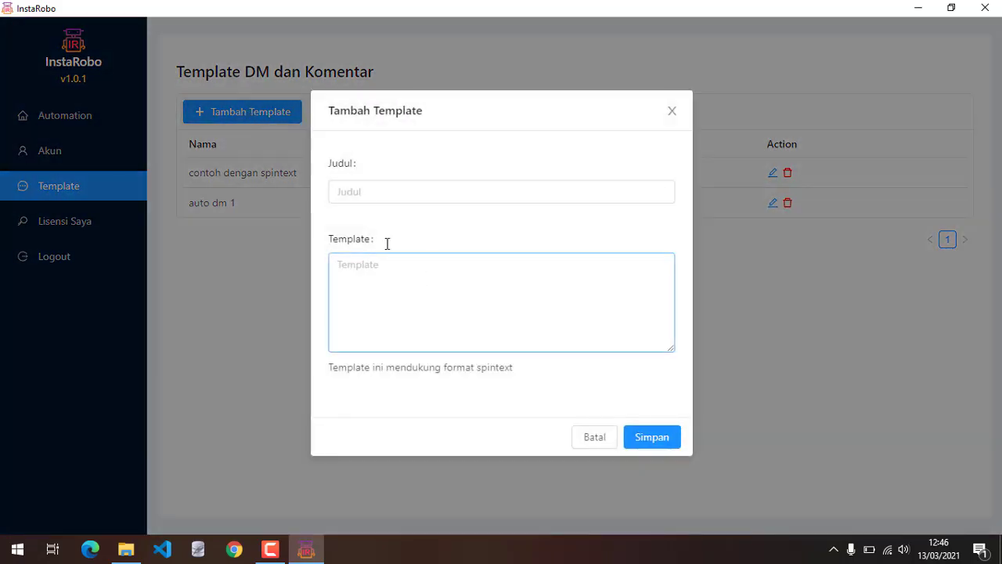
click(360, 191)
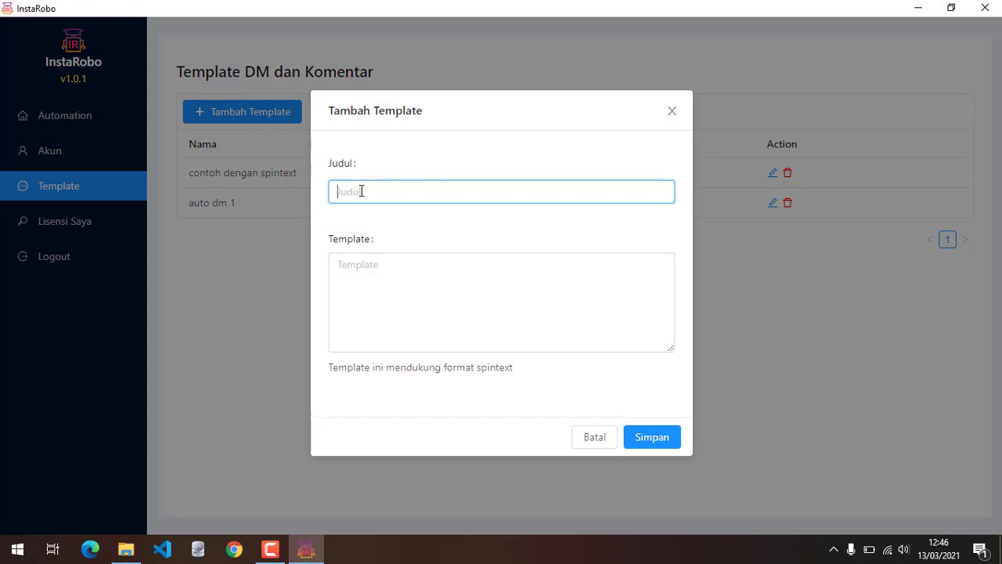
text(auto dm resep)
Step: Enter the template text "Halo kak, resep makanannya menarik banget. Follow akun saya juga ya. Trims"
click(353, 282)
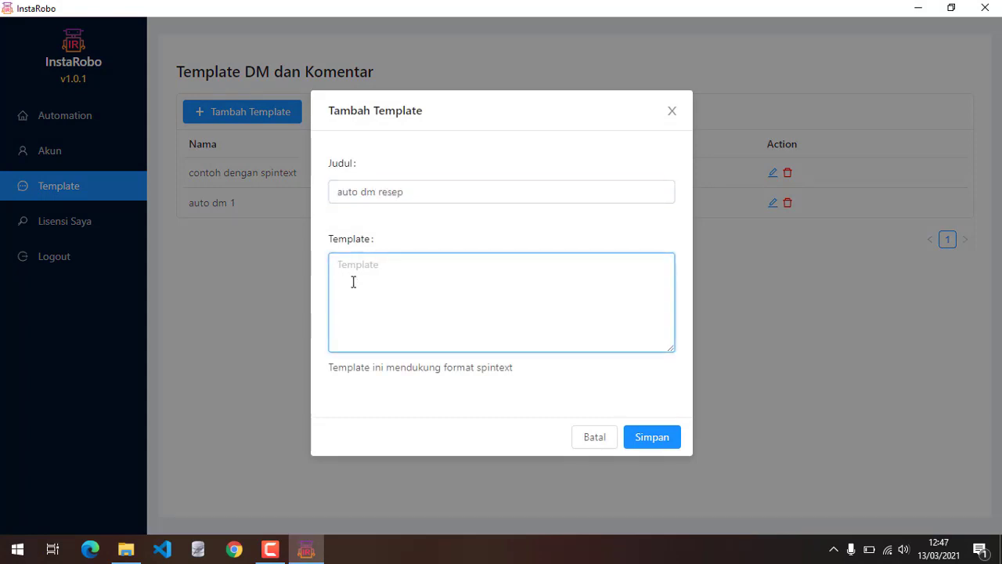
text(Halo kak, resep makanannya)
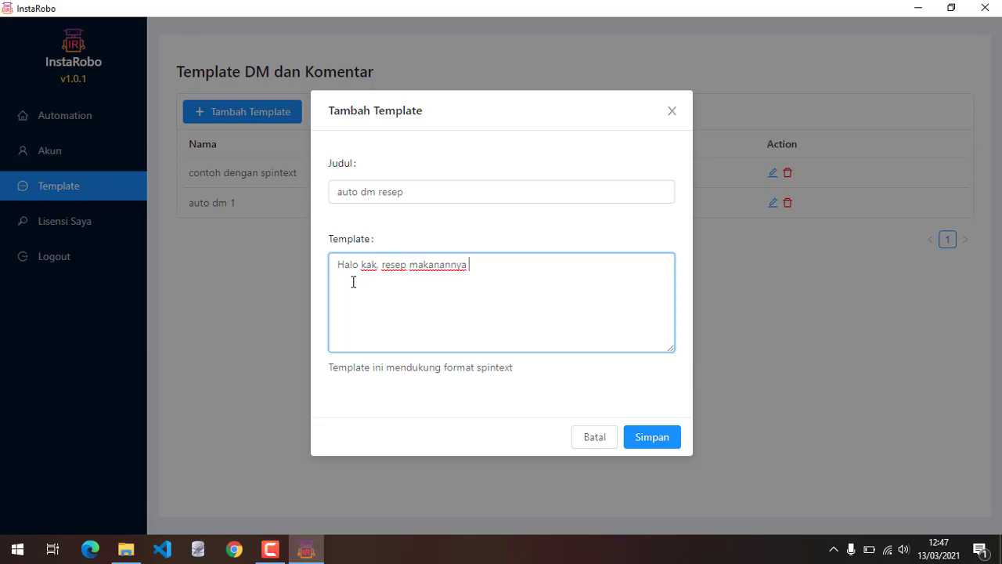
text( menarik banget. Follow)
text(akun)
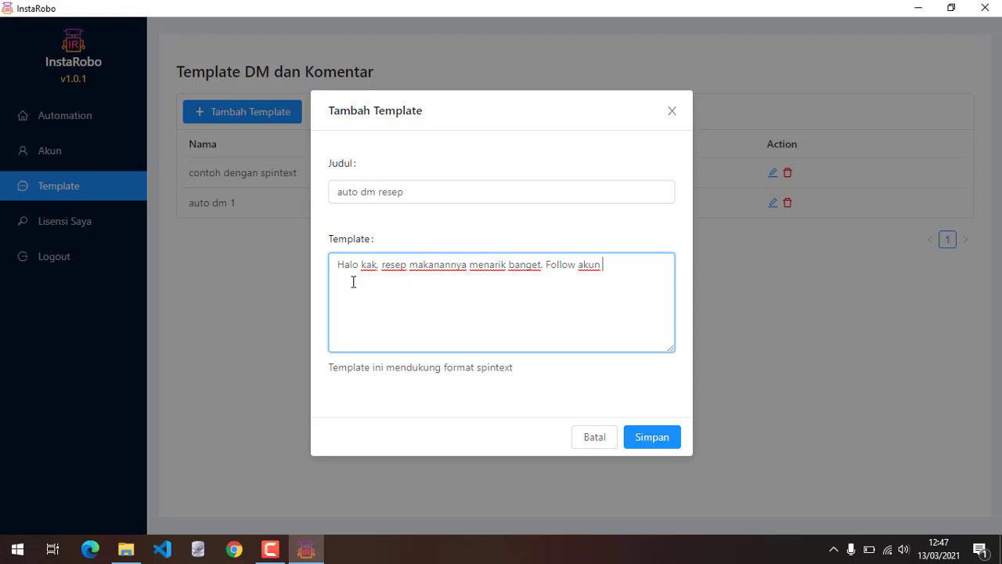
text( saya ju)
text(ga ya. T)
text(rims)
Step: Enclose the template text in spintext braces and add the alternative "Keren resepnya. Follow kami juga kak!" after a | separator
text({)
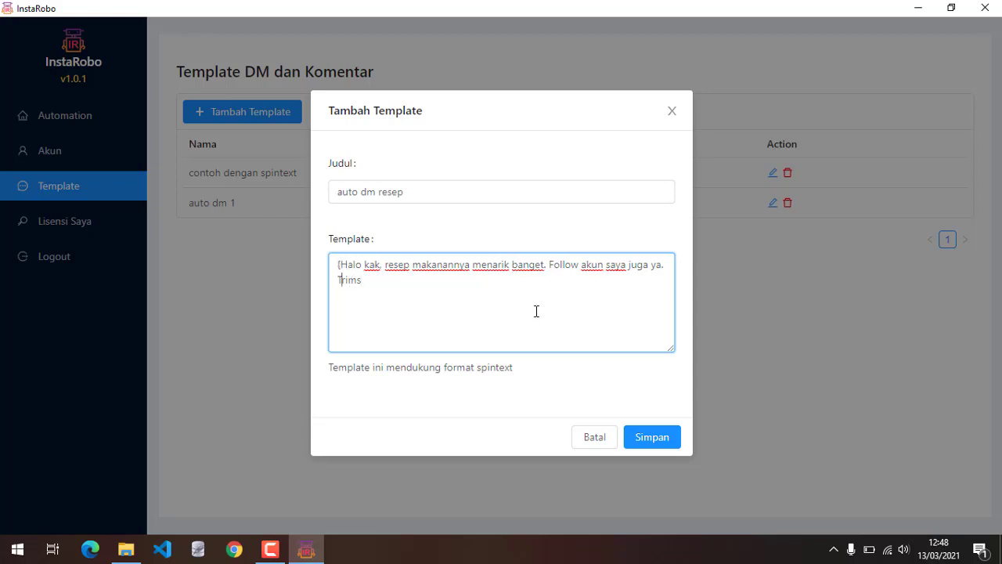
text(})
text(|)
text(Keren r)
text(esepnya)
text(. Follow kami )
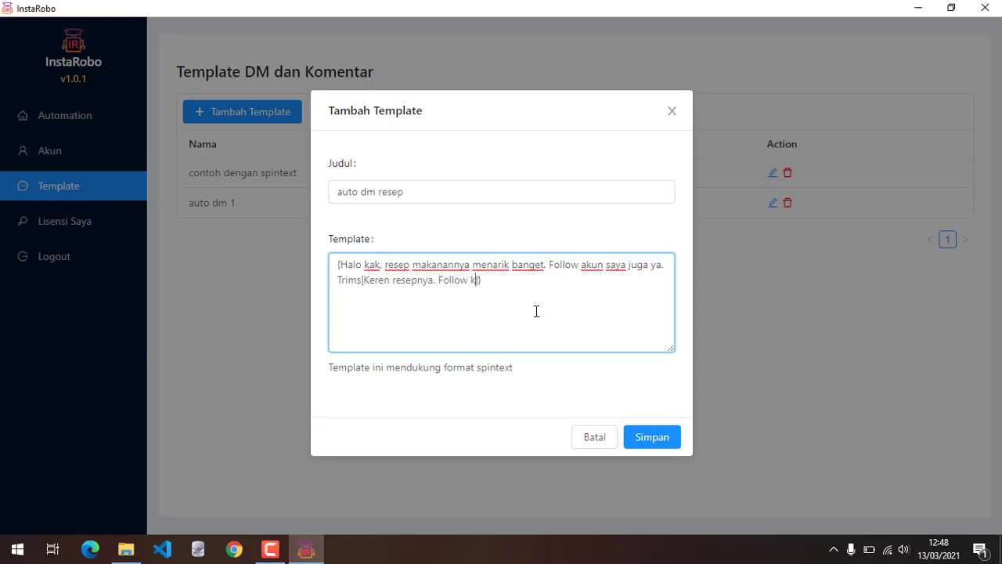
text(juga kak)
text(.)
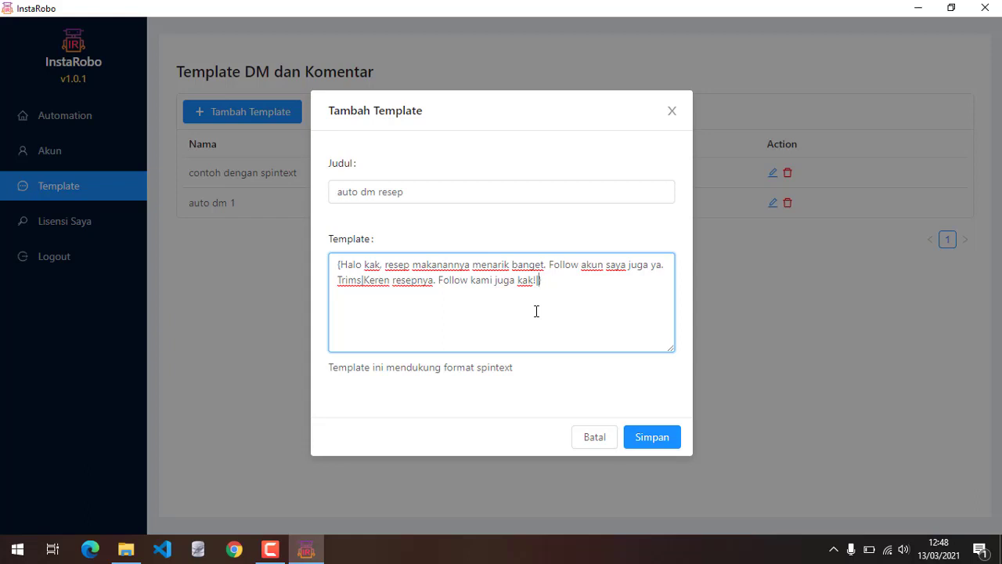
Step: Add a third spintext alternative "Bikin laper postingannya kak. Jangan lupa follow akun saya ya!" and save the template
text(Bikin laper postingannya kak.)
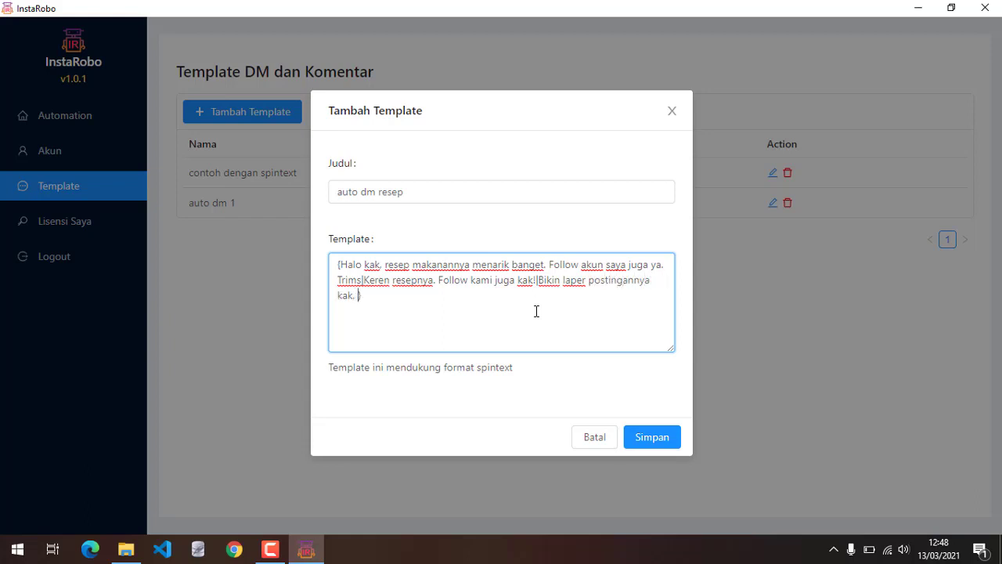
text( Jangan lupa fo)
text(llow akun)
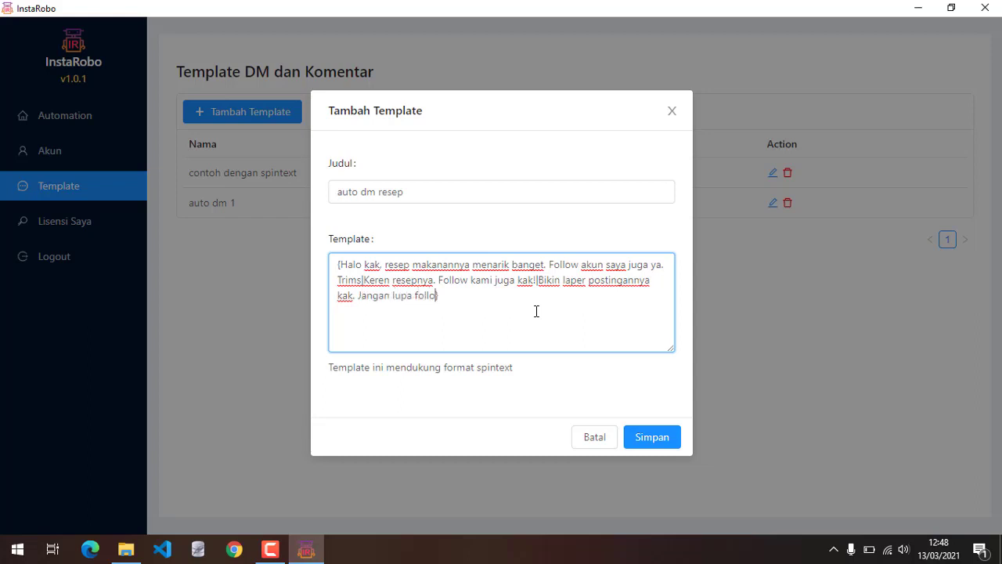
text( saya ya!)
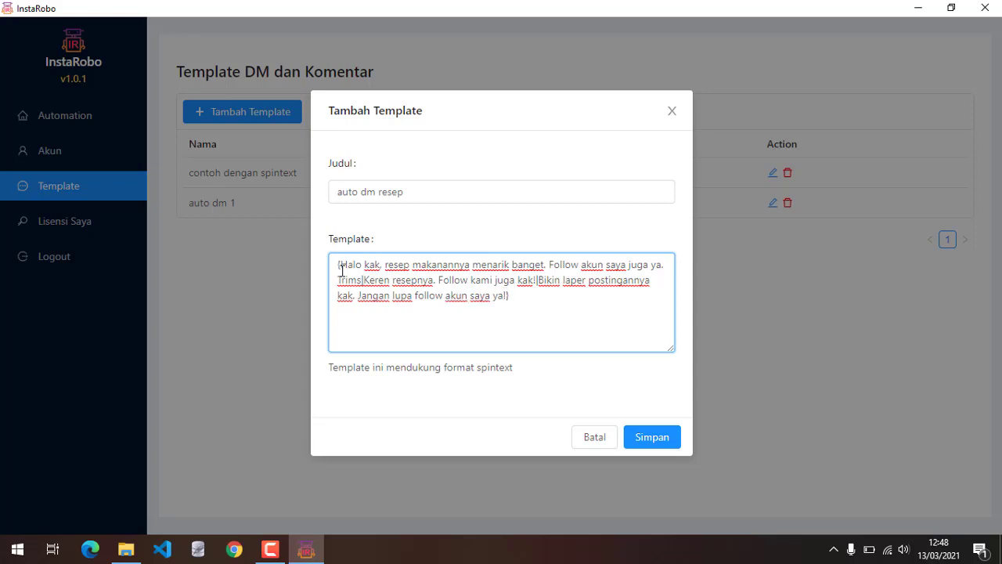
drag(339, 266, 536, 282)
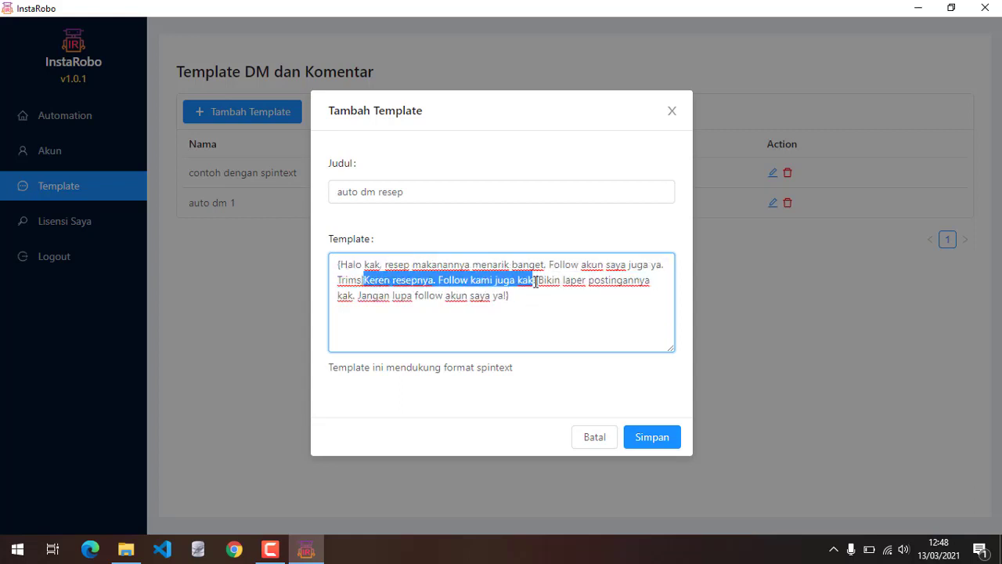
click(537, 279)
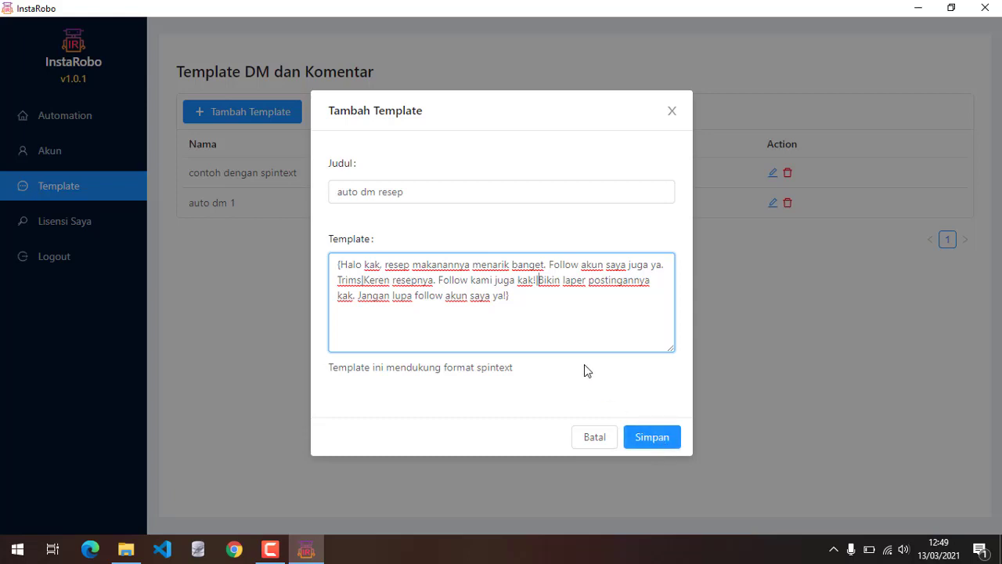
click(641, 440)
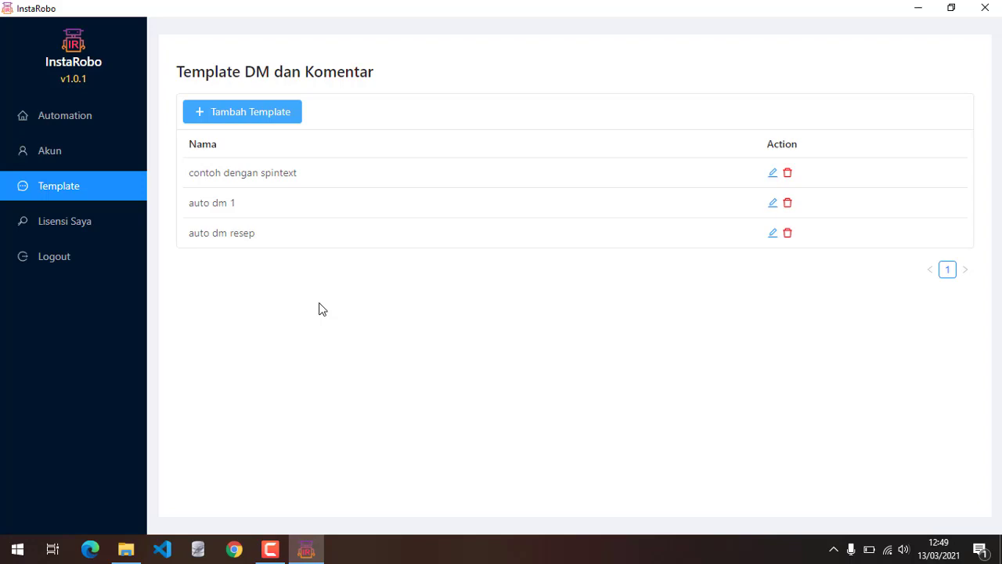
Step: Enable Auto DM in the account's general Auto Follow & DM settings and select the "auto dm resep" template
click(74, 116)
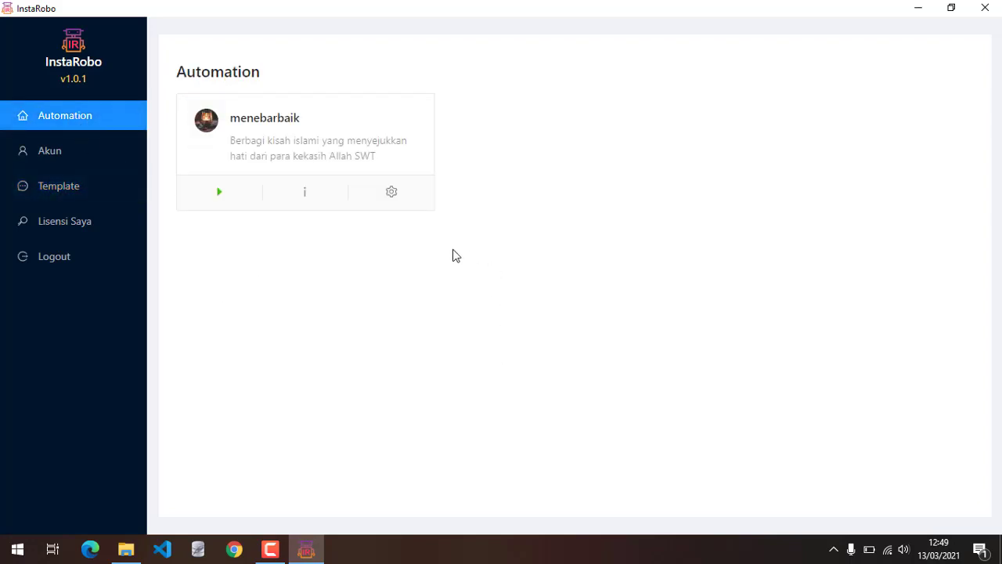
click(390, 194)
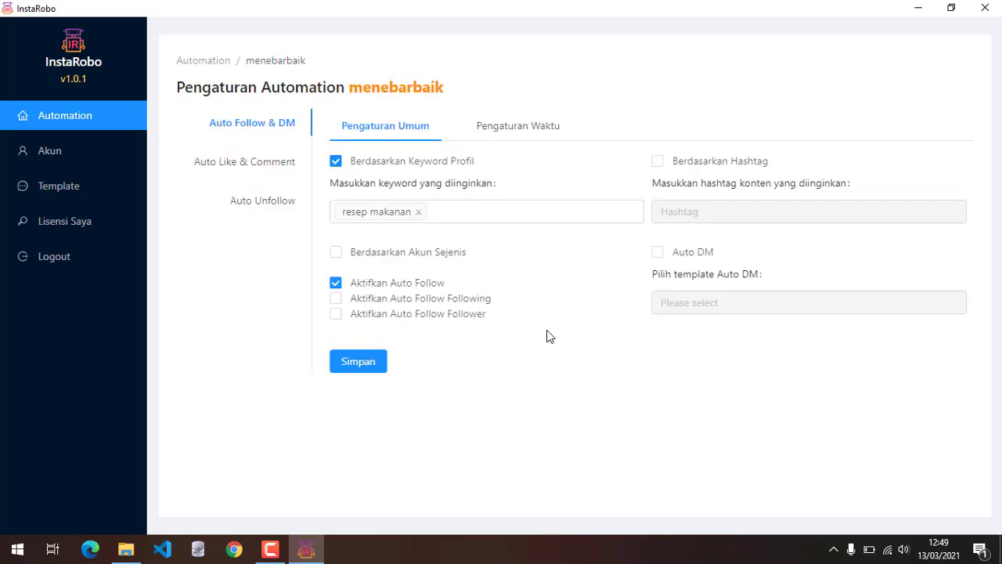
click(658, 252)
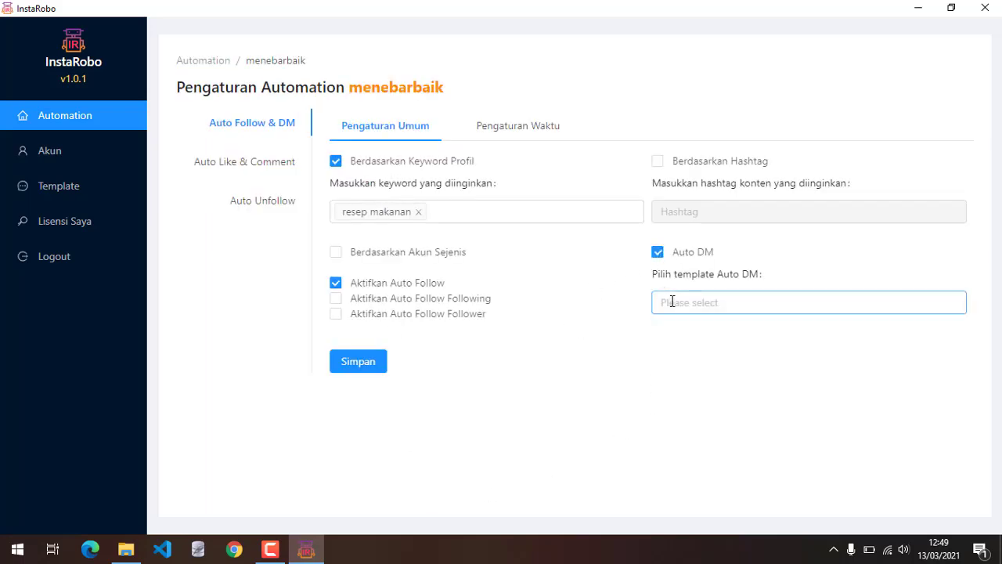
click(672, 301)
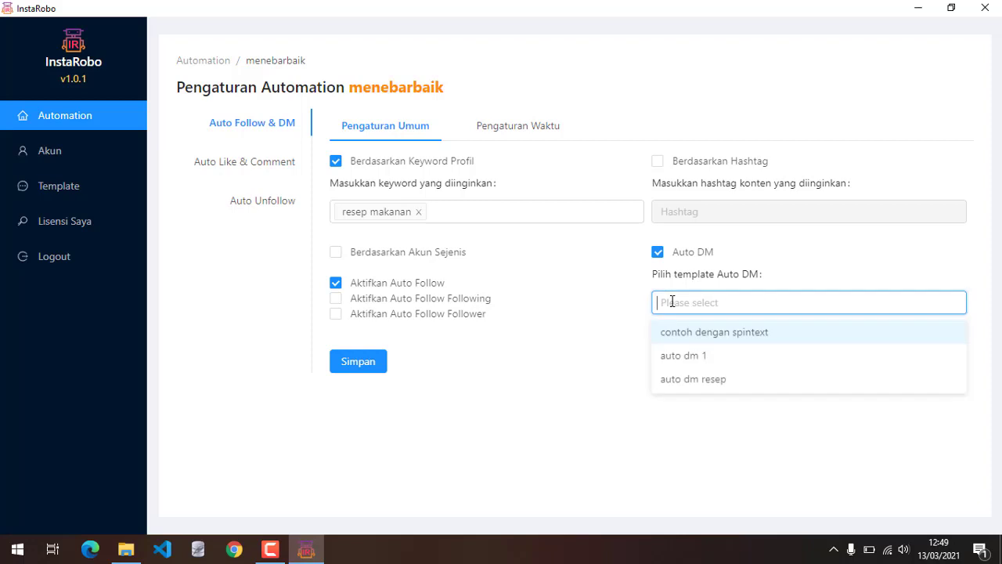
click(704, 381)
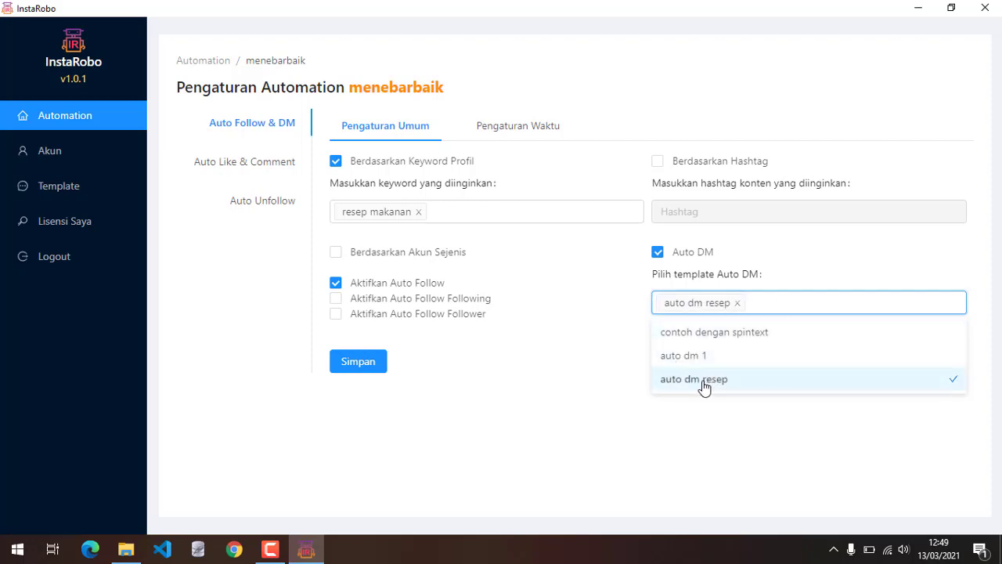
click(756, 416)
click(760, 301)
click(718, 335)
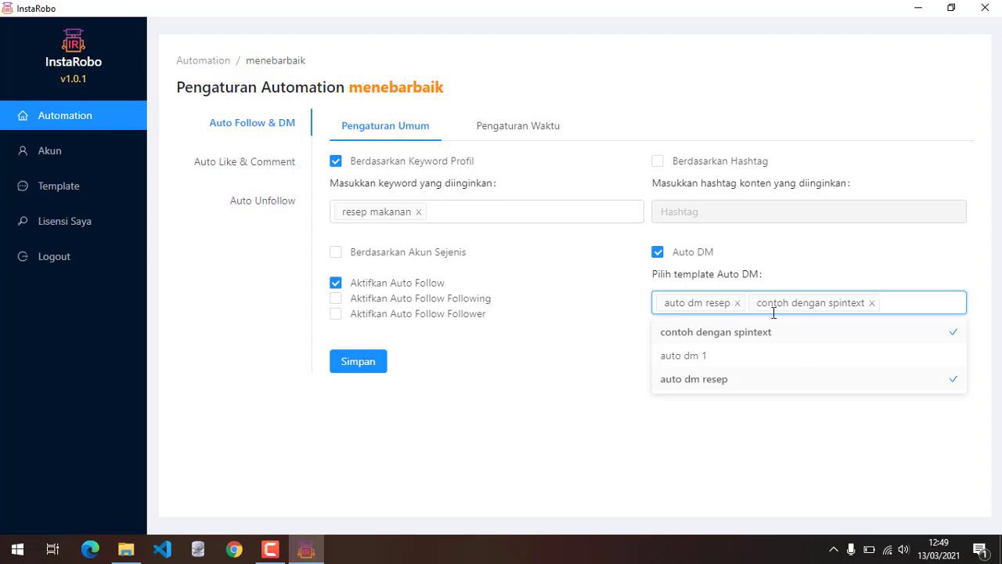
click(871, 303)
click(879, 263)
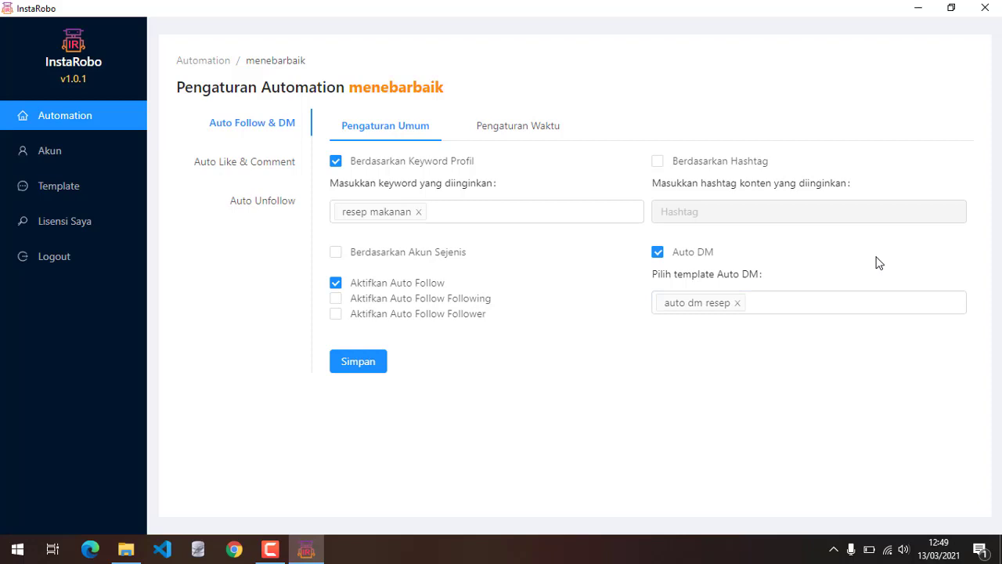
Step: Save the Auto Follow & DM settings and start the automation for the account
click(358, 362)
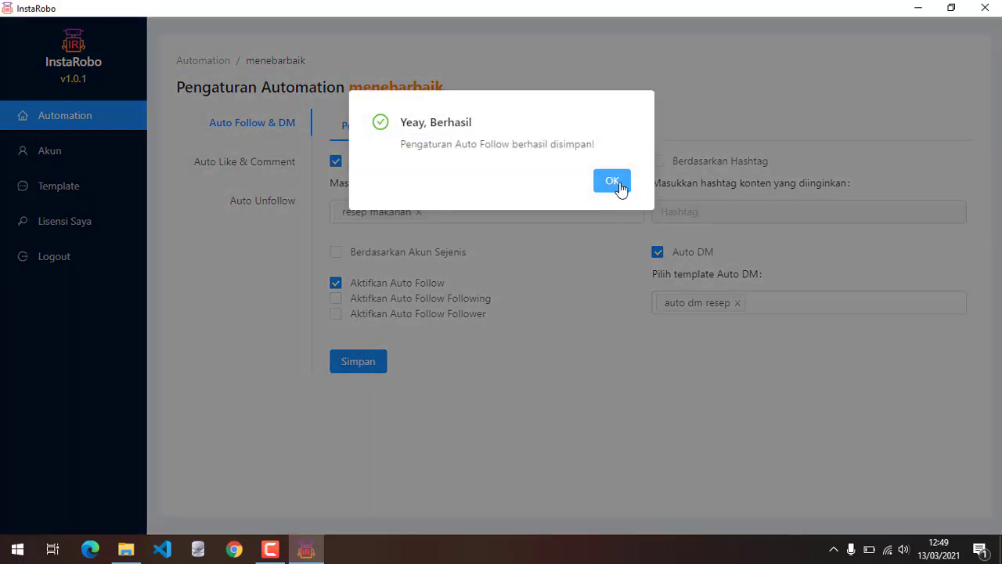
click(613, 183)
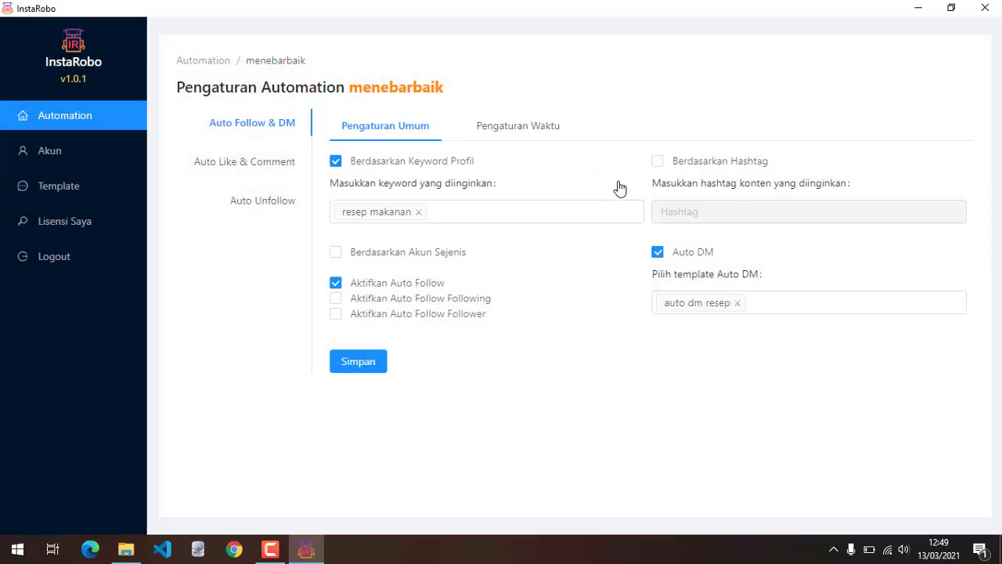
click(222, 62)
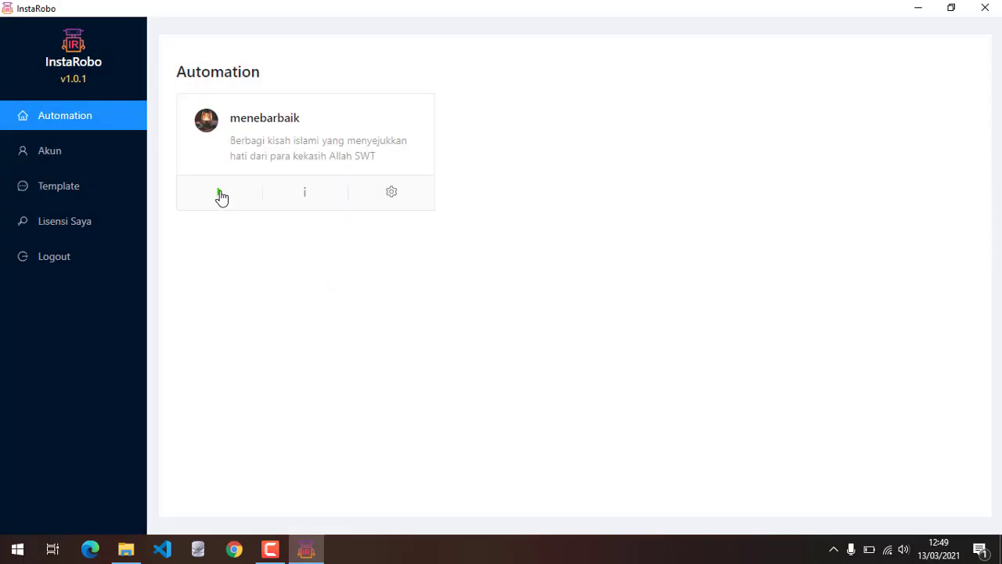
click(220, 195)
Step: Examine the follow and DM entries in the account's automation log, including the sent message text
click(305, 193)
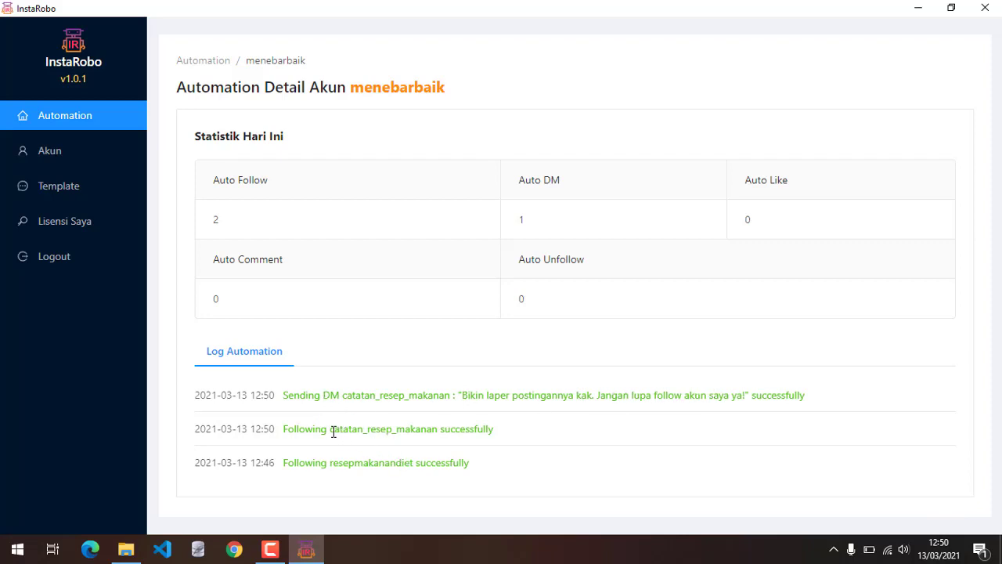
drag(332, 429, 432, 429)
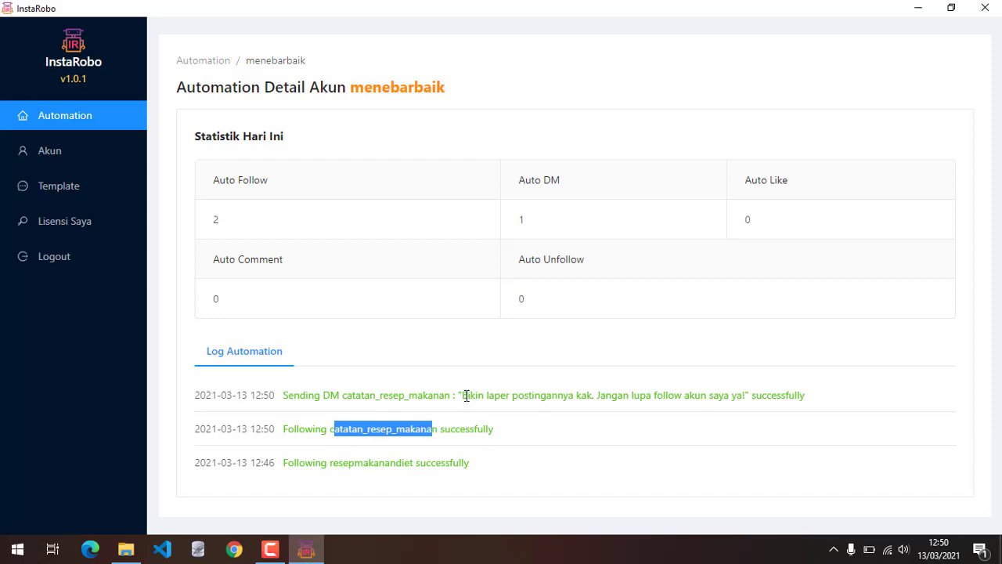
drag(467, 395, 836, 396)
click(843, 397)
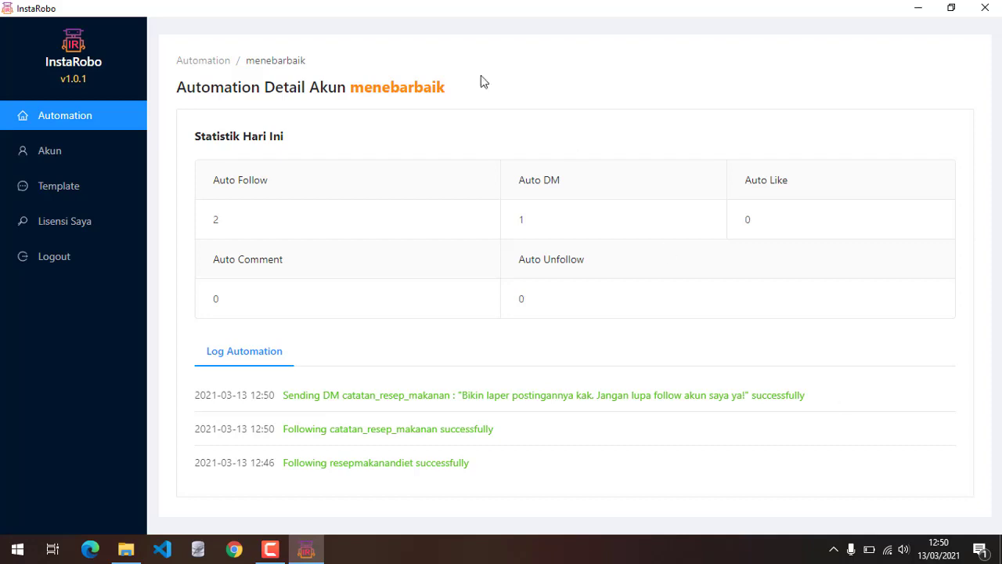
Step: Stop the account's running automation and reopen its automation settings
click(203, 61)
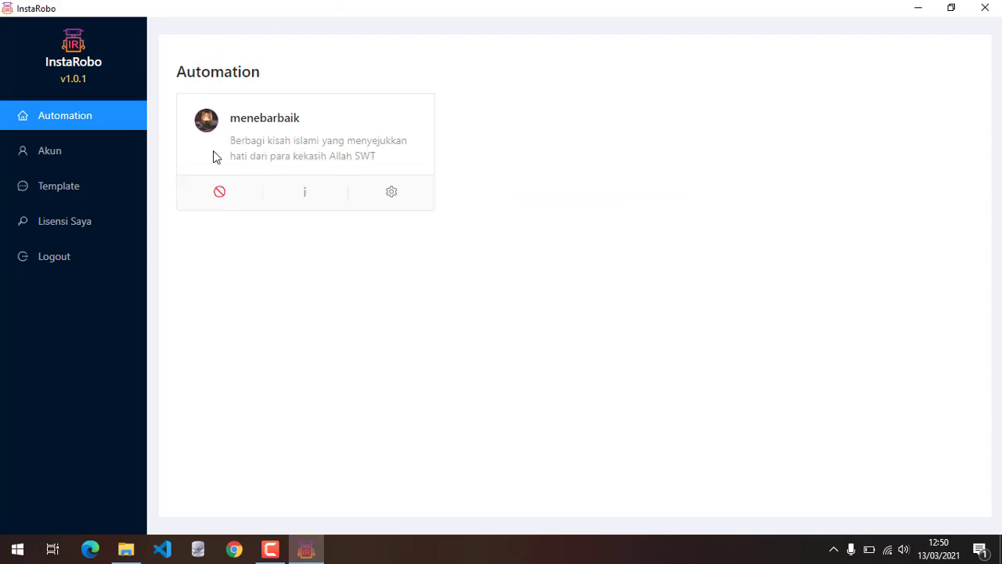
click(218, 193)
click(393, 196)
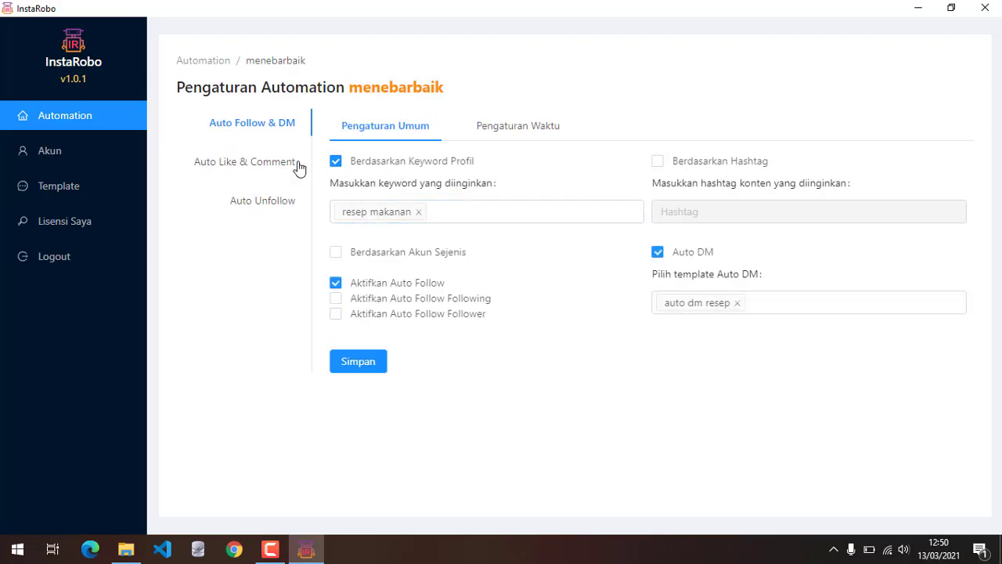
click(233, 161)
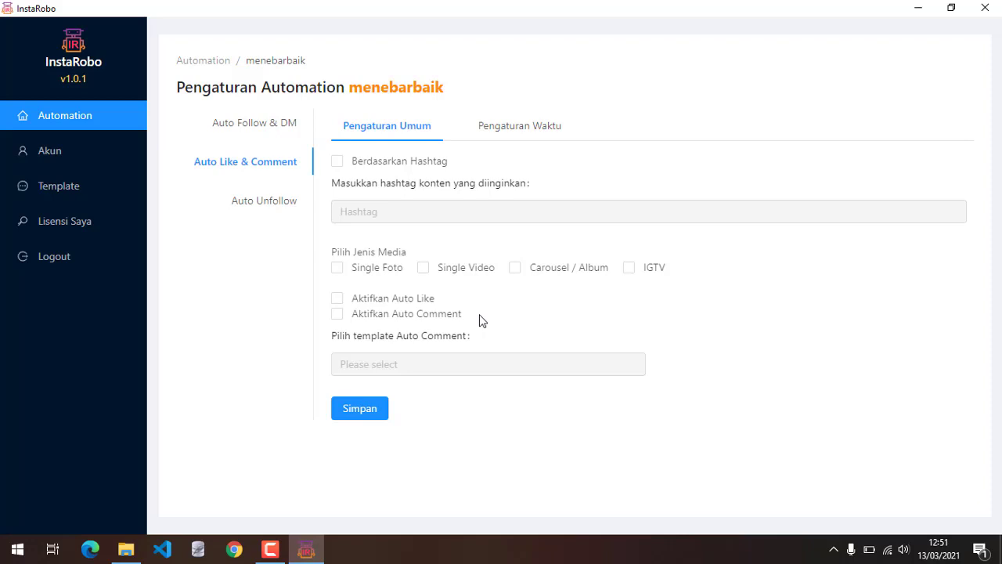
click(337, 300)
click(337, 314)
click(338, 300)
click(337, 315)
click(229, 134)
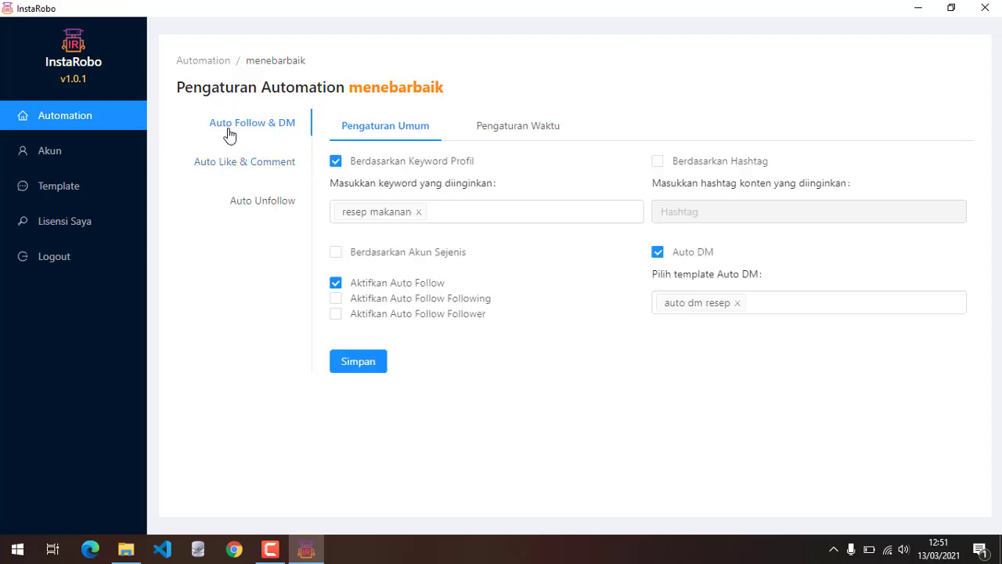